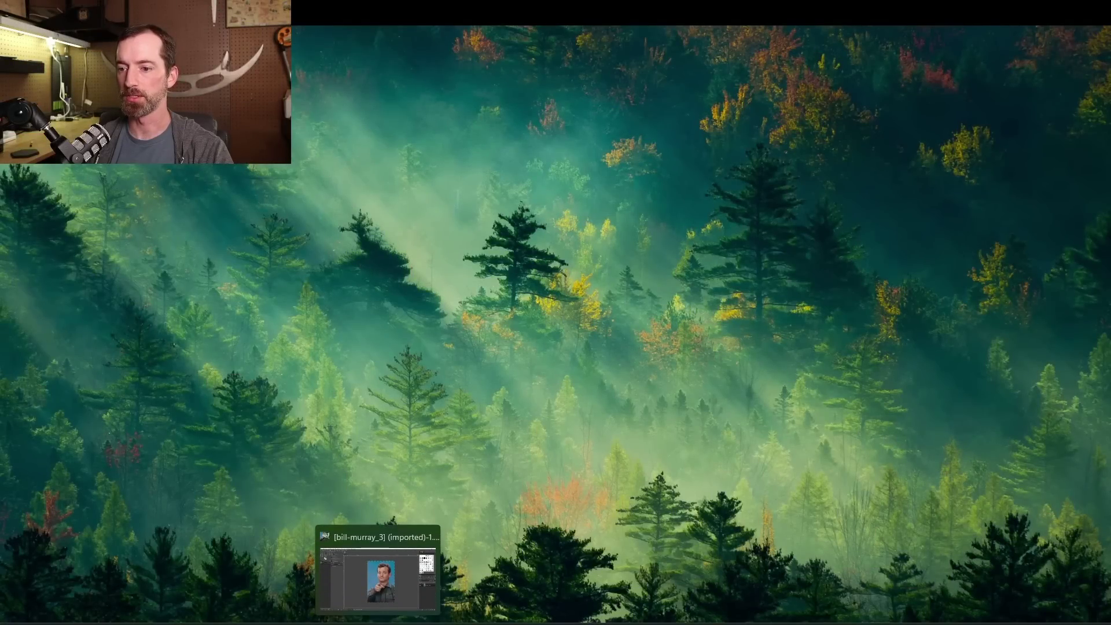
Bring up the Bill Murray photo and fuzzy-select the blue background left of and above the head
click(422, 542)
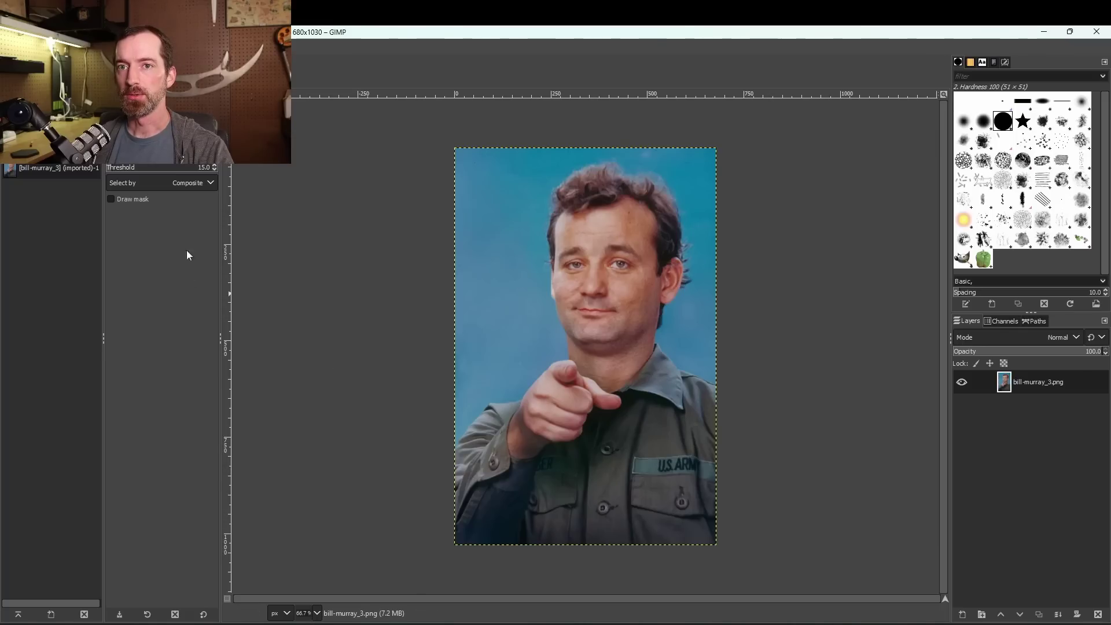
key(f)
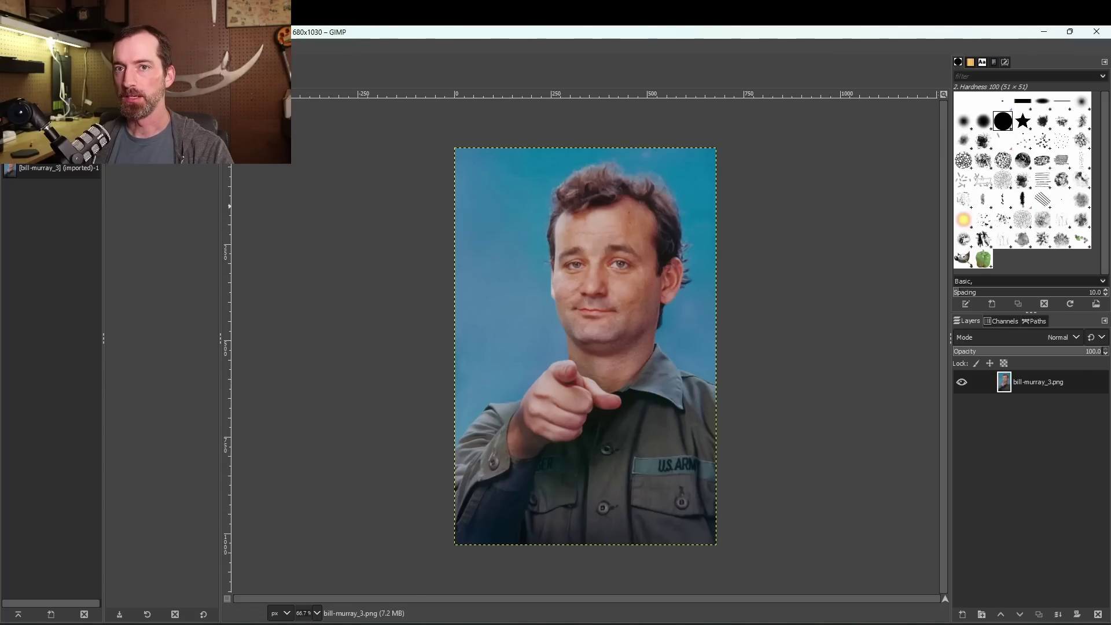
key(u)
click(514, 222)
click(674, 191)
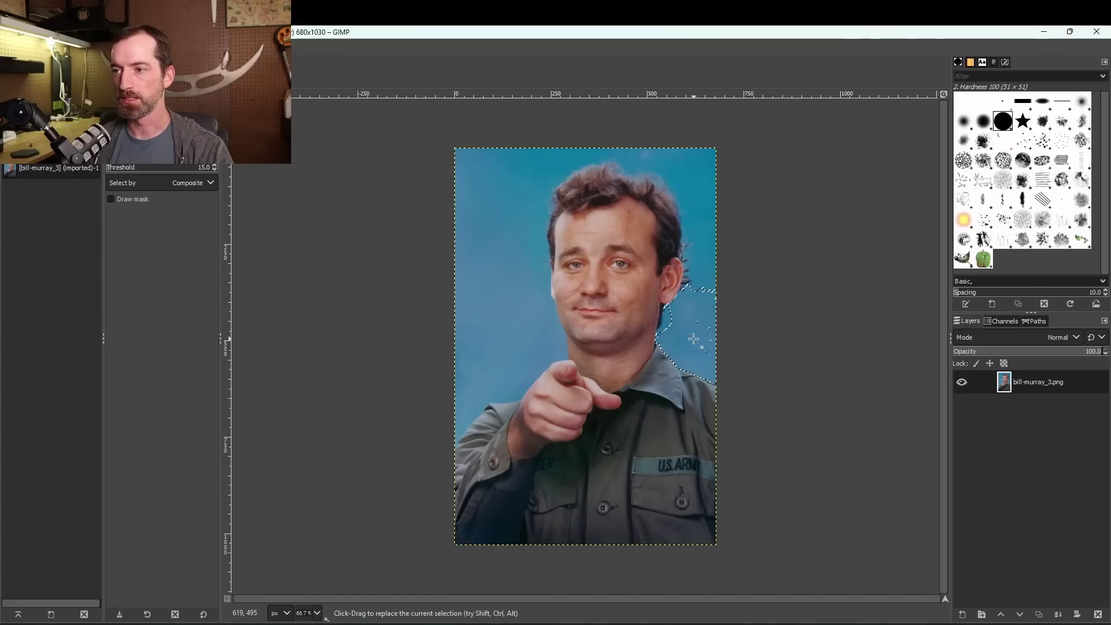
drag(496, 244, 492, 249)
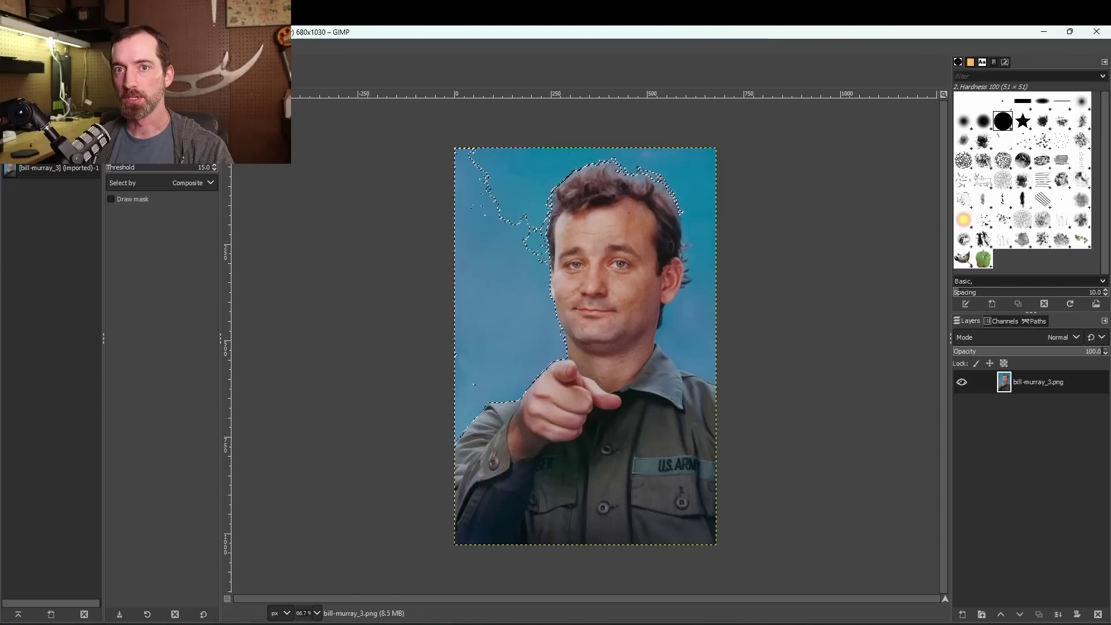
Clear the selection, switch to Free Select, and trace from the lower sleeve up the shoulder
key(alt+s)
key(n)
key(f)
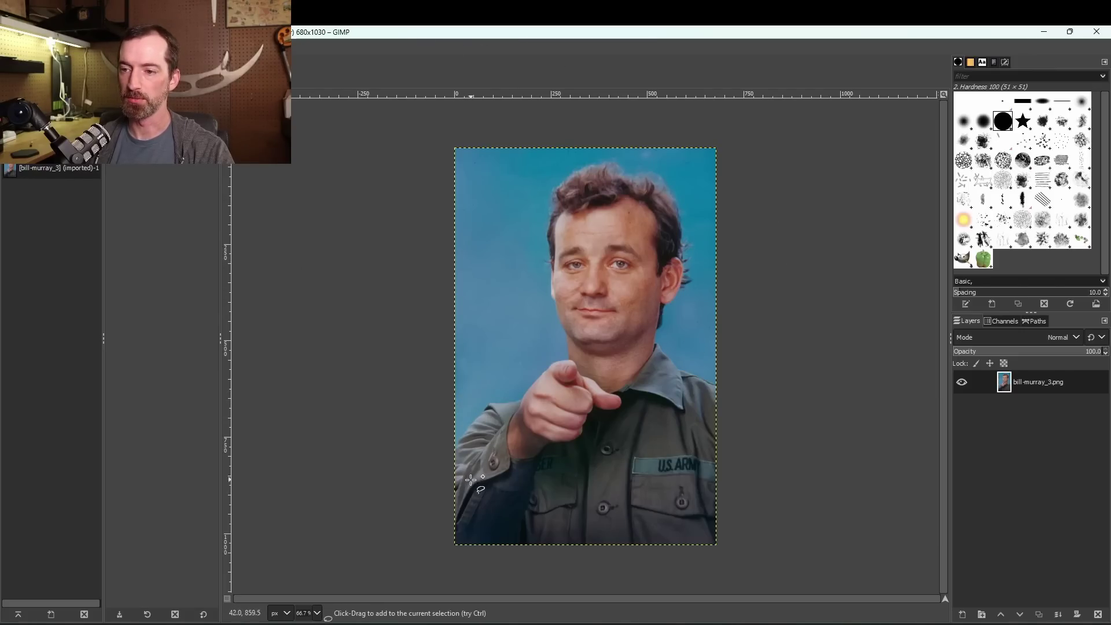
scroll(469, 479, up, 3)
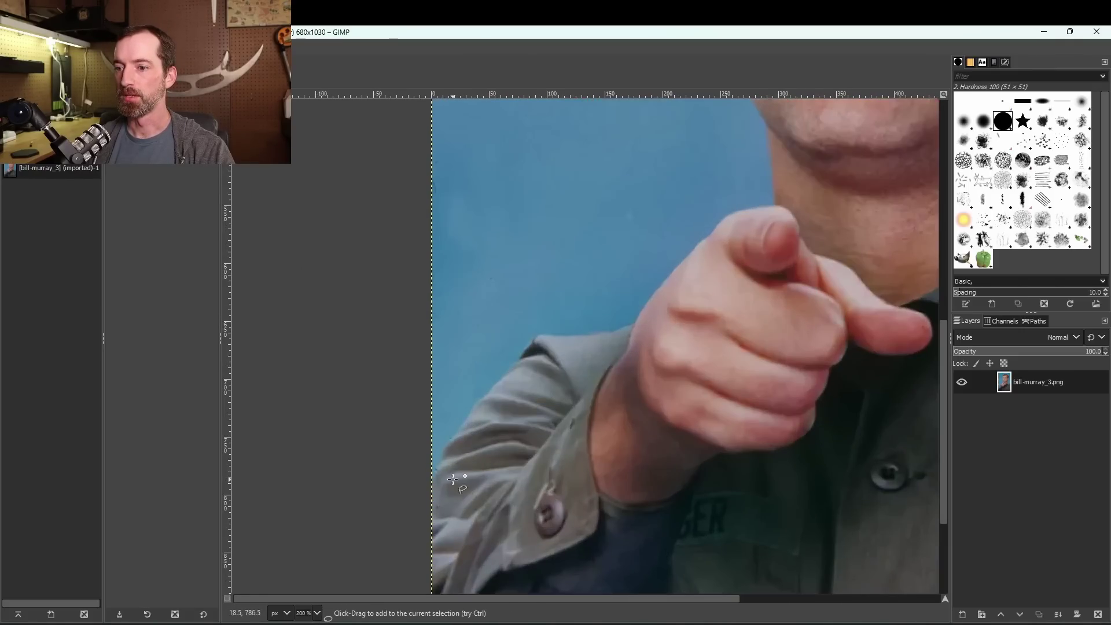
click(431, 477)
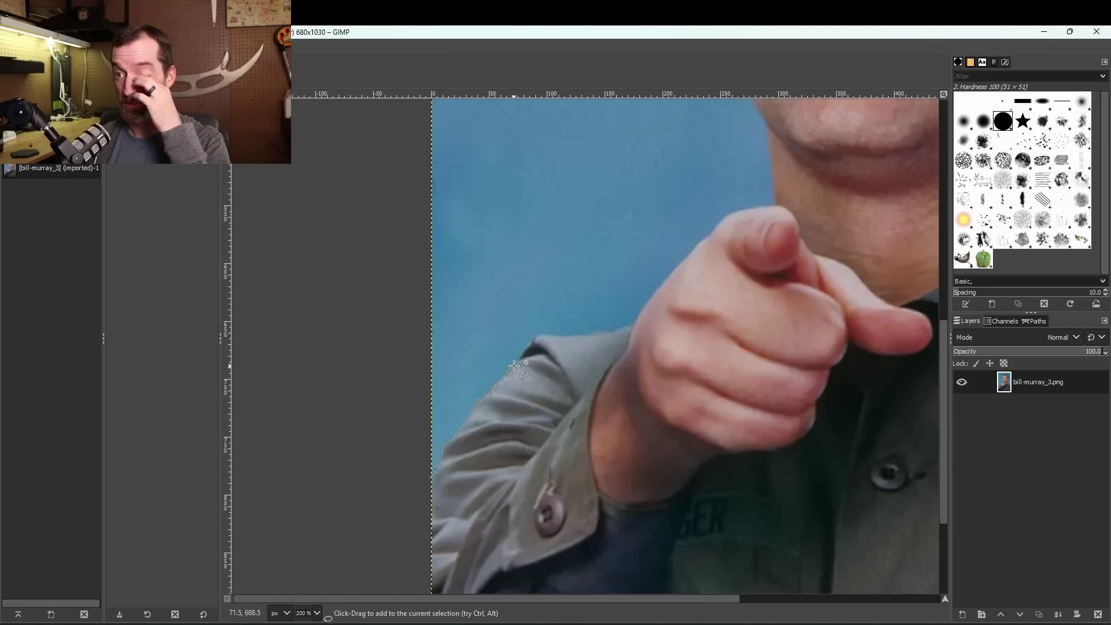
click(513, 366)
click(521, 358)
click(528, 345)
click(536, 334)
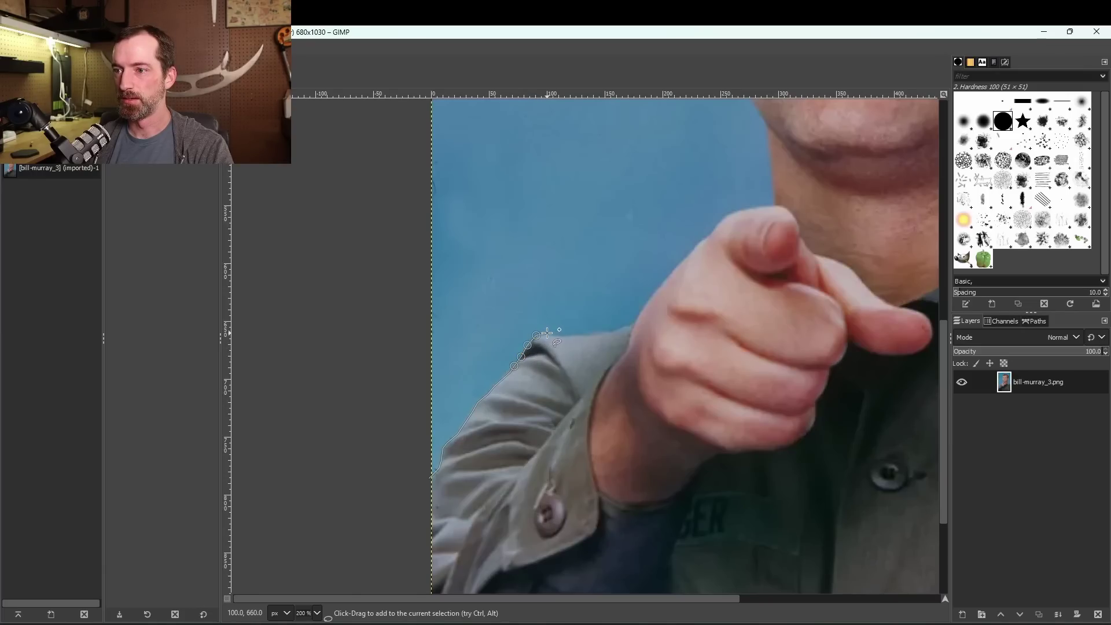
Continue the outline along the top of the shoulder, the hand and the pointing finger toward the chin
click(589, 335)
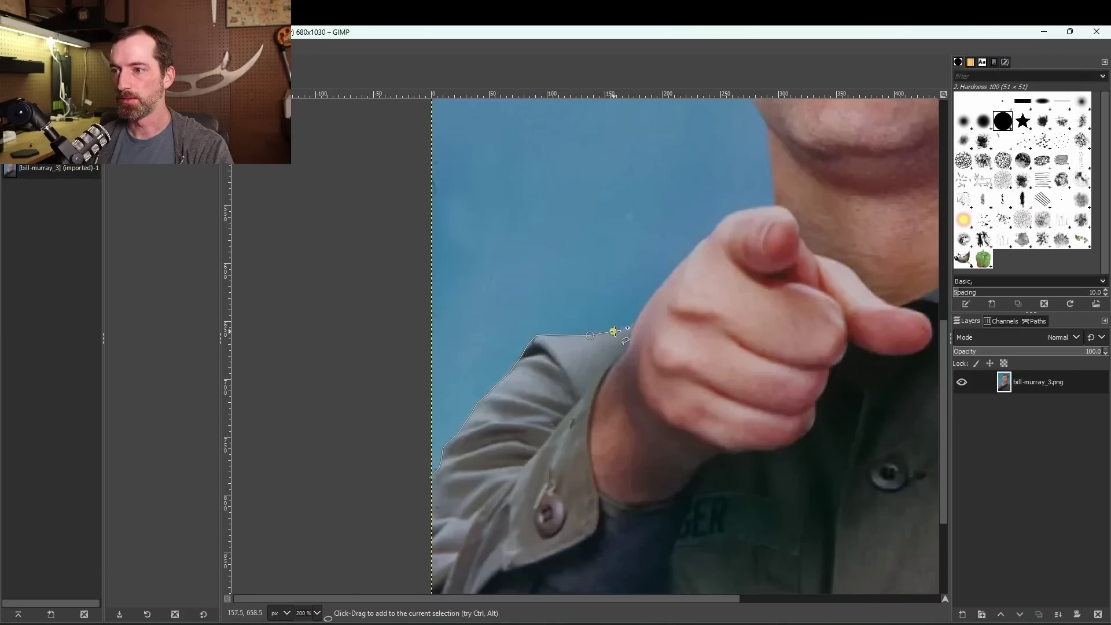
click(630, 323)
click(639, 319)
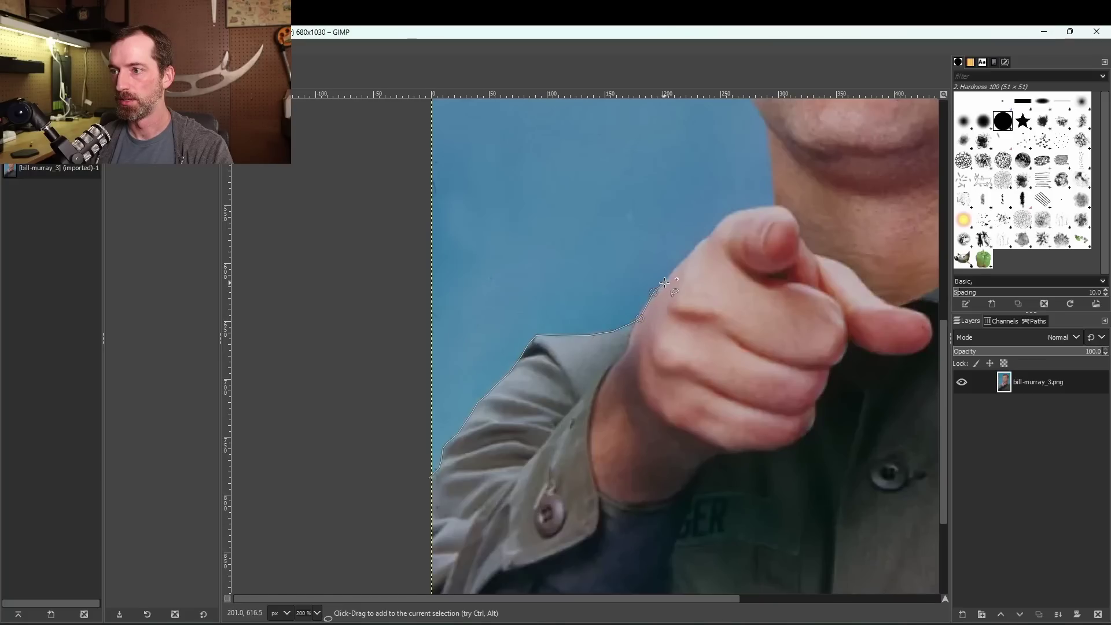
click(682, 262)
click(694, 249)
click(709, 234)
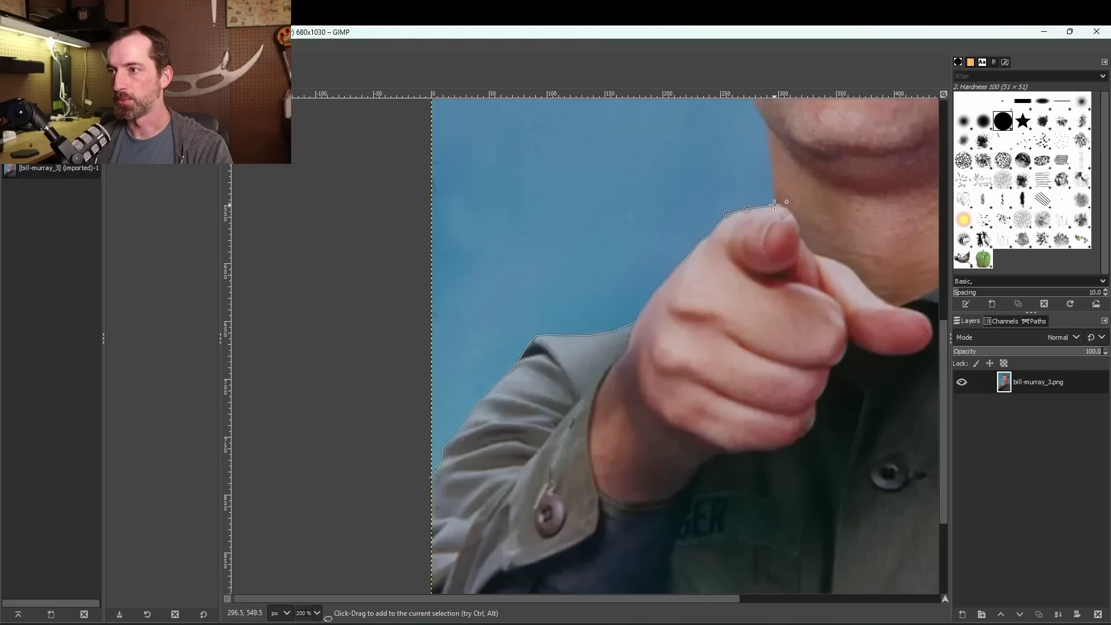
click(769, 159)
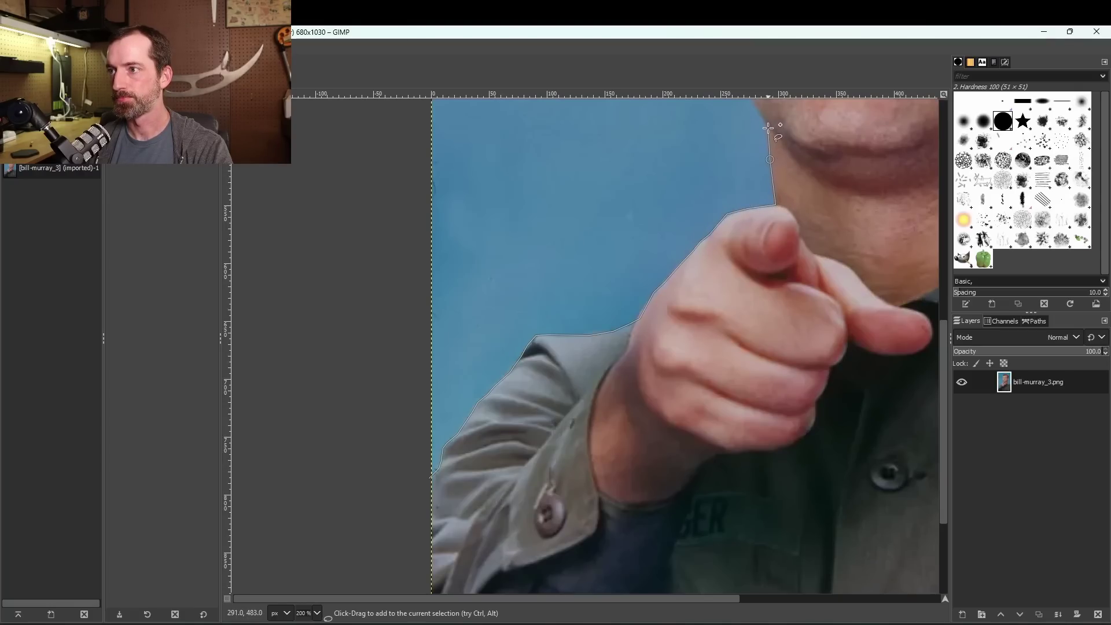
Trace the outline along the jaw and up the cheek toward the eye
scroll(768, 127, up, 6)
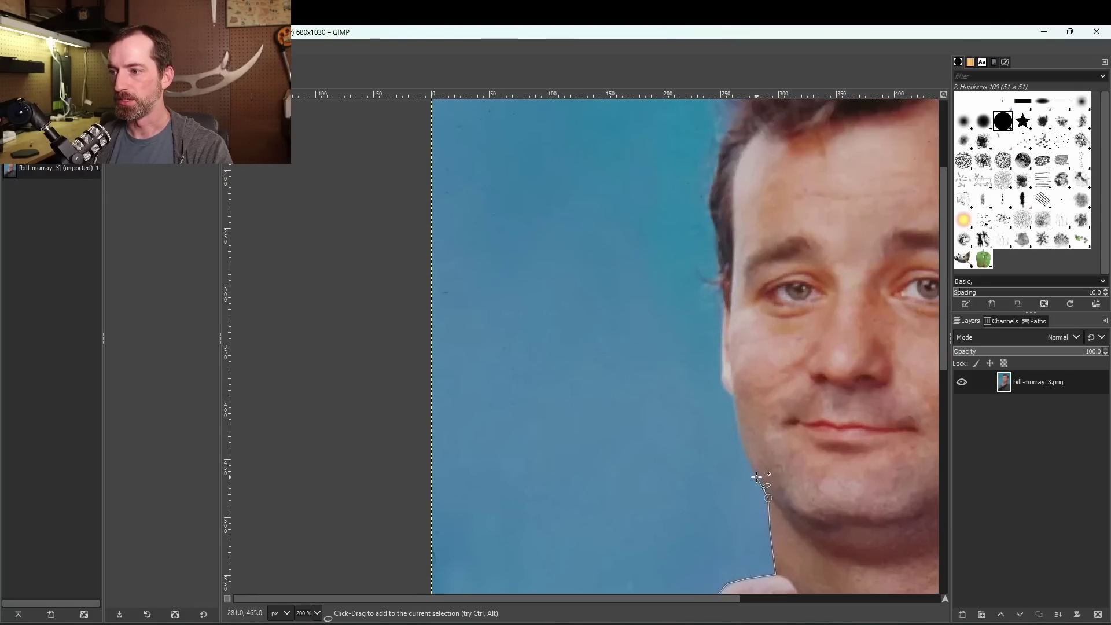
click(756, 477)
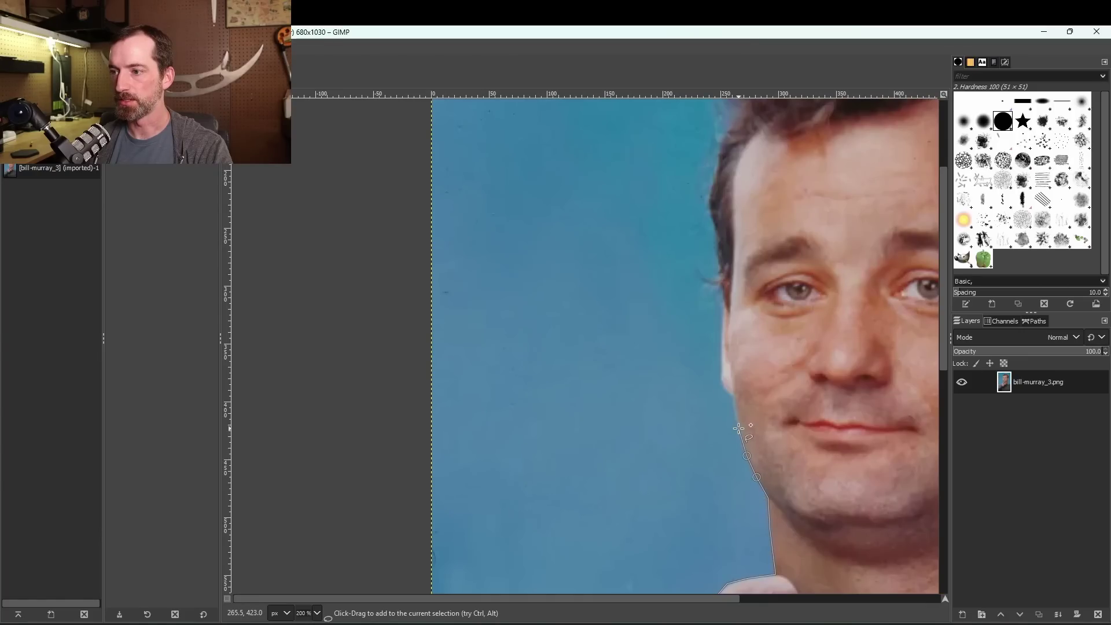
click(724, 381)
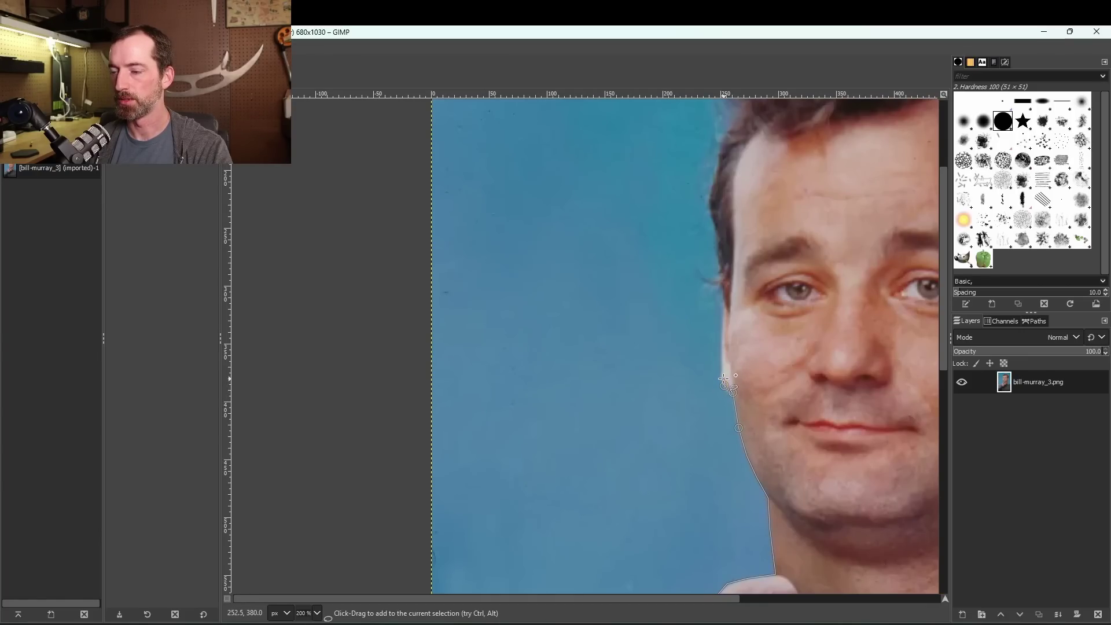
click(725, 307)
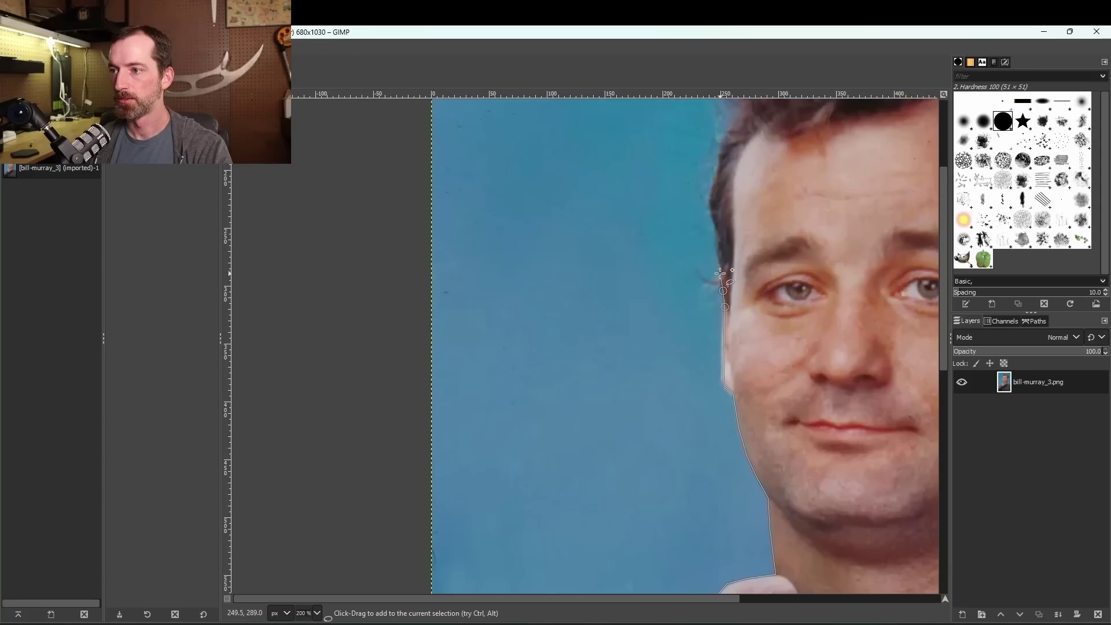
scroll(720, 273, down, 3)
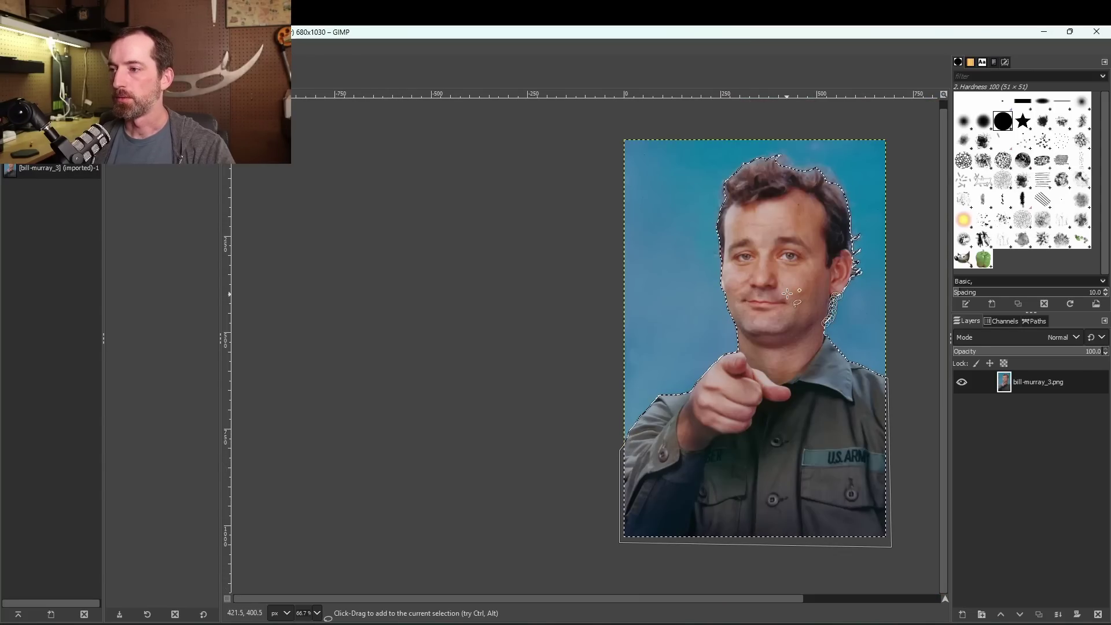
Commit the traced selection and copy the selected figure
scroll(789, 293, right, 3)
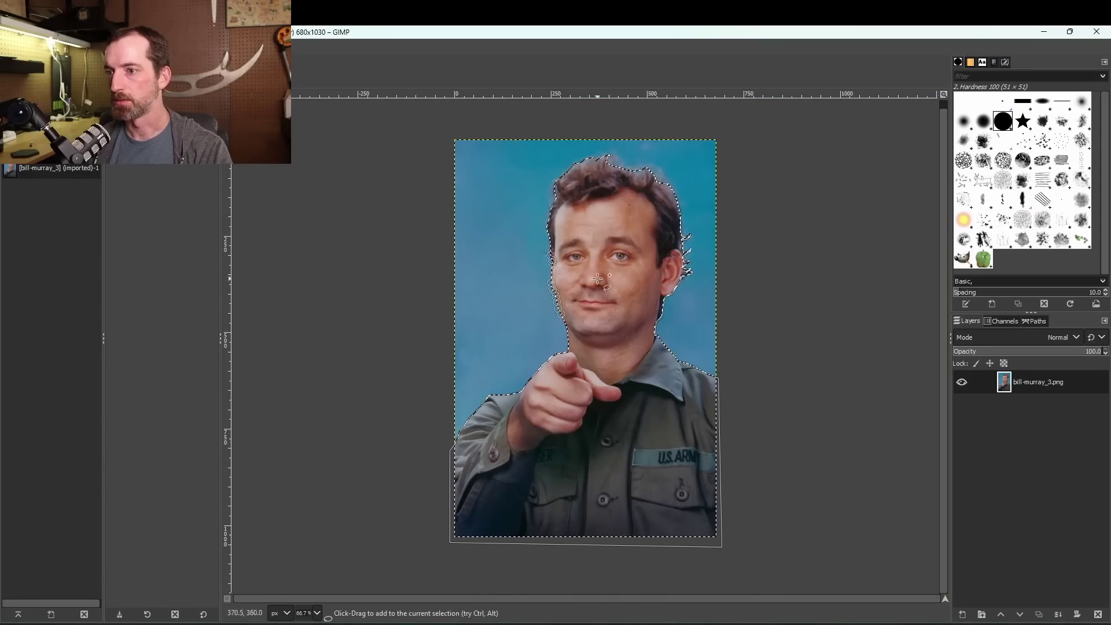
scroll(654, 200, up, 1)
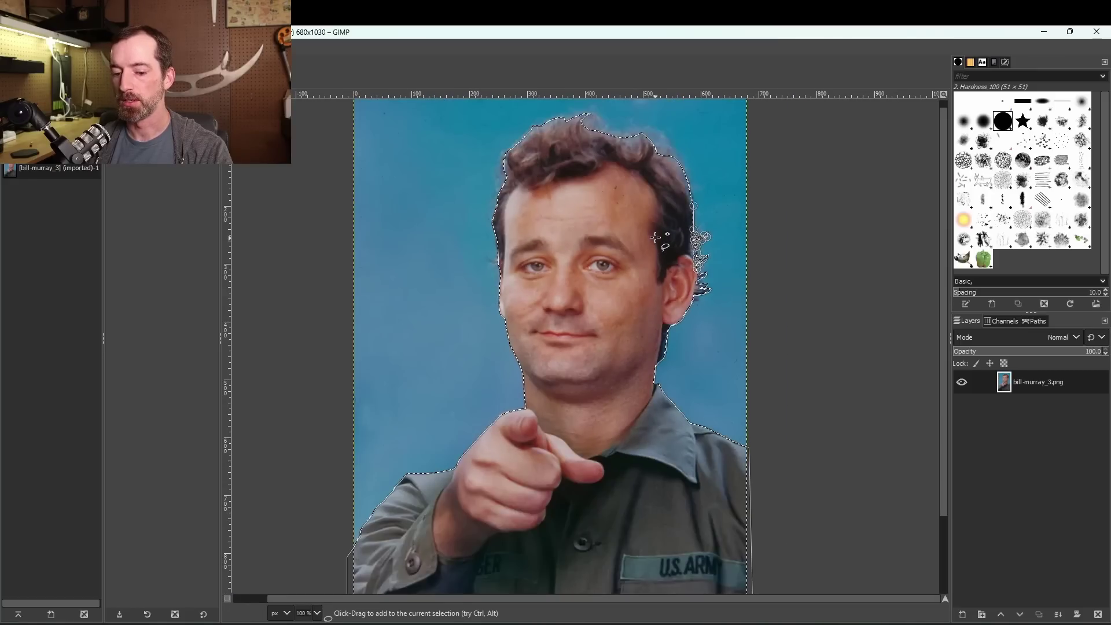
key(Return)
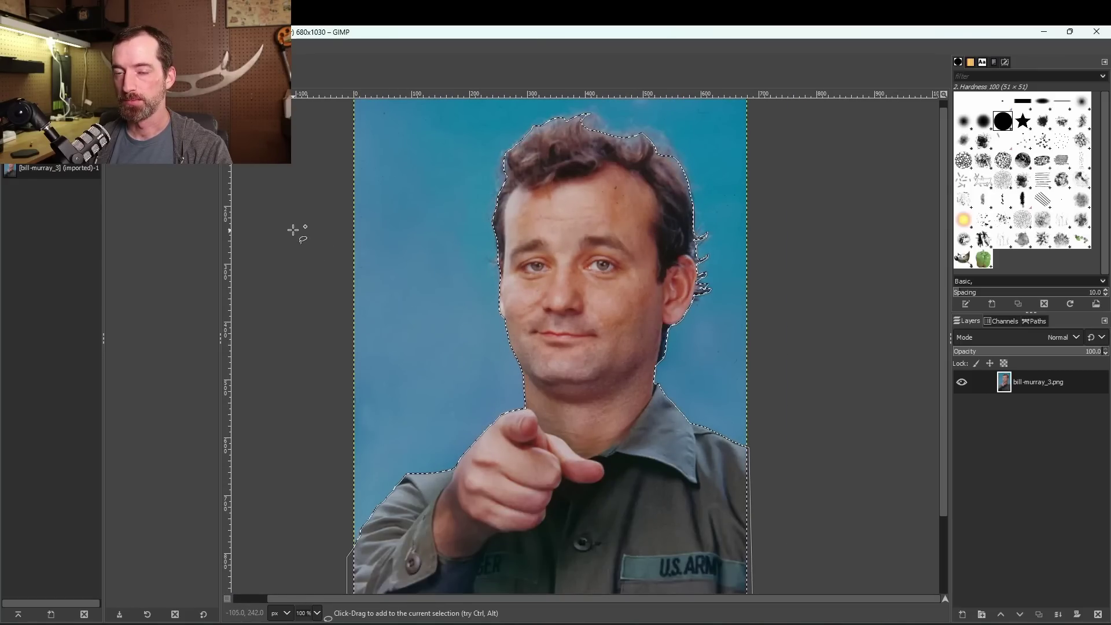
key(ctrl+c)
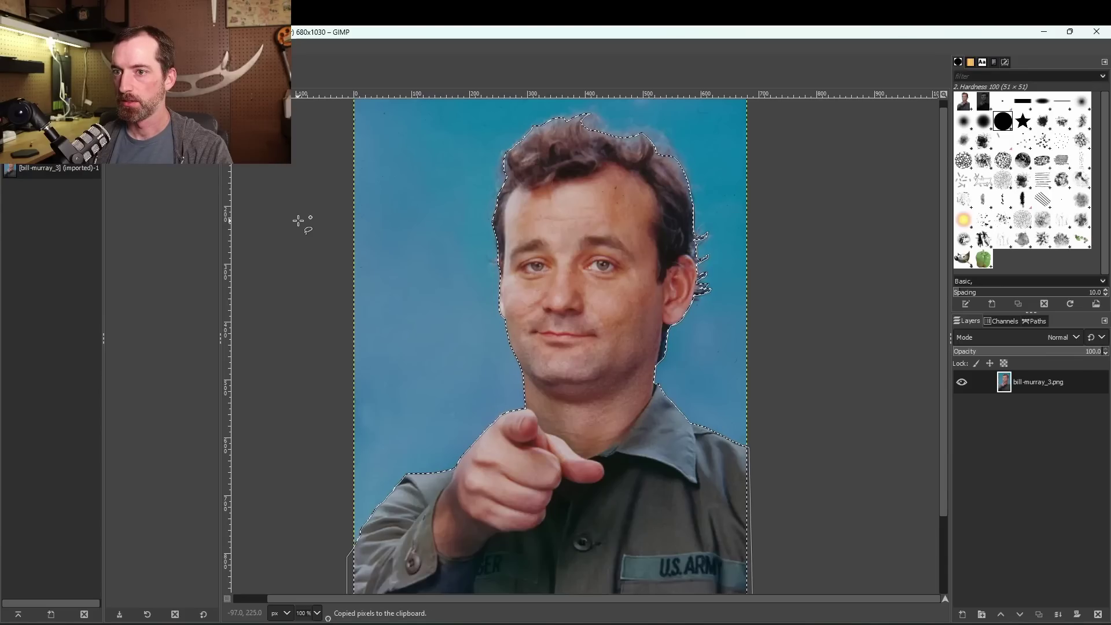
Create a new 680×1030 image filled with transparency and paste the figure into it
key(alt+f)
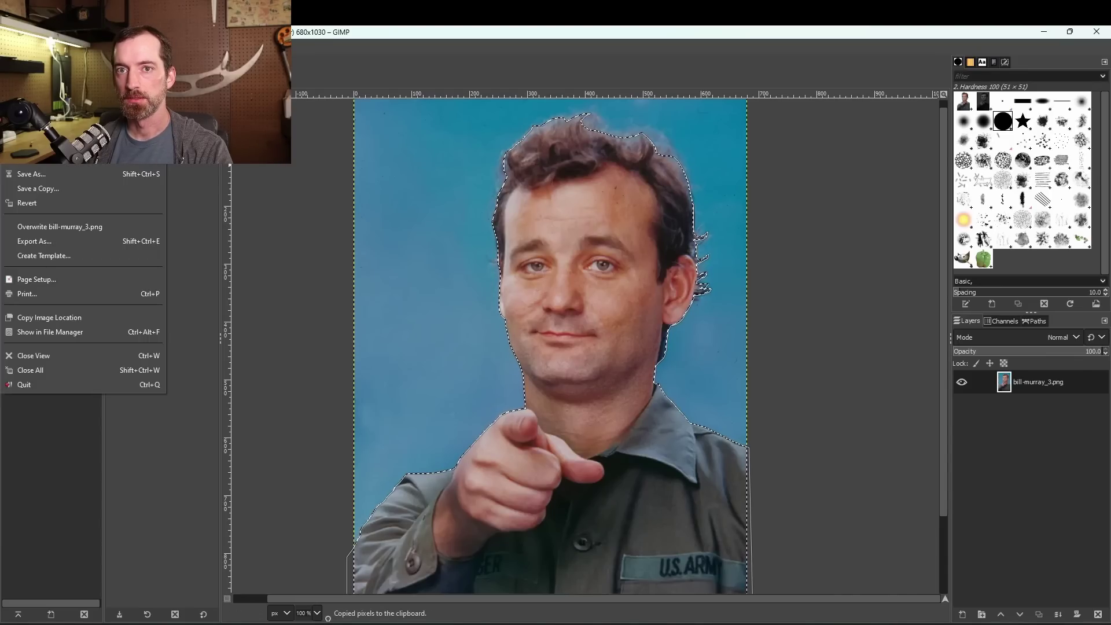
key(n)
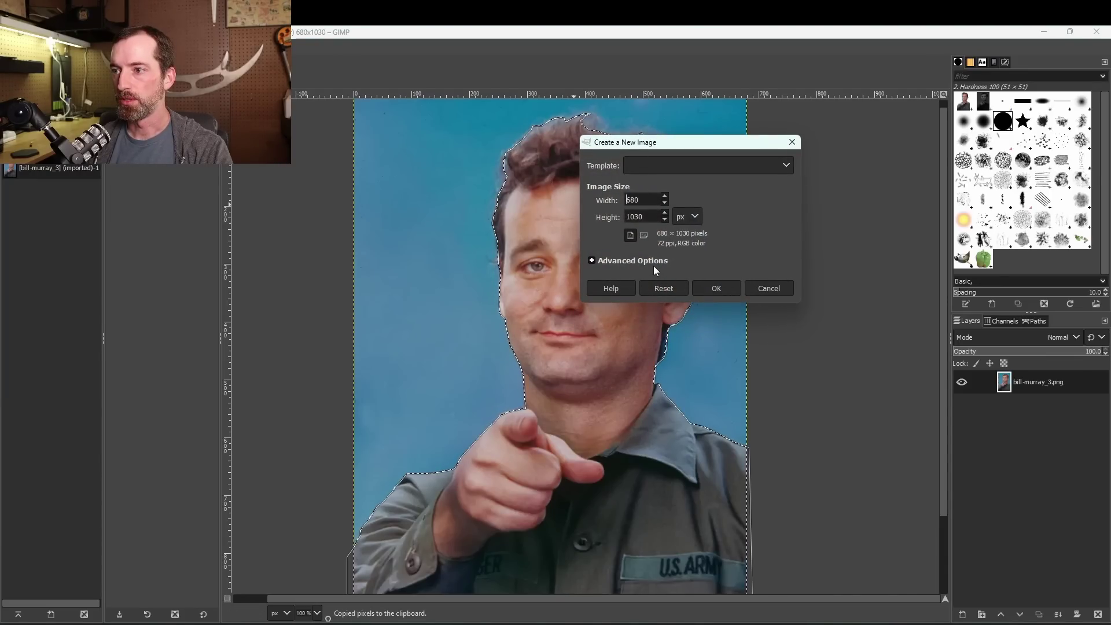
click(633, 260)
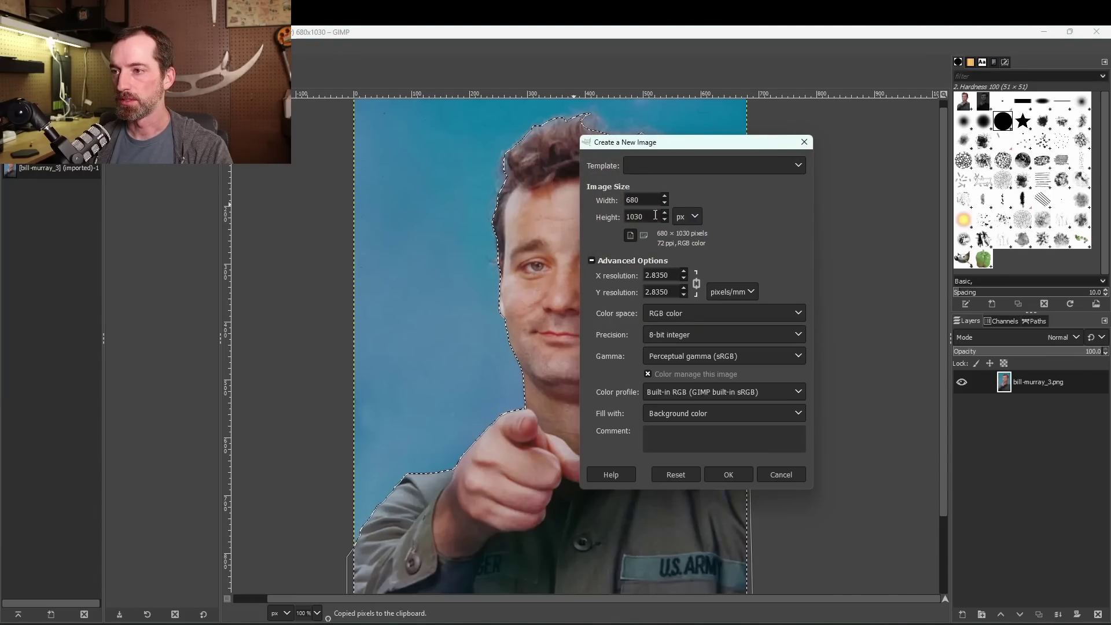
click(666, 414)
click(665, 471)
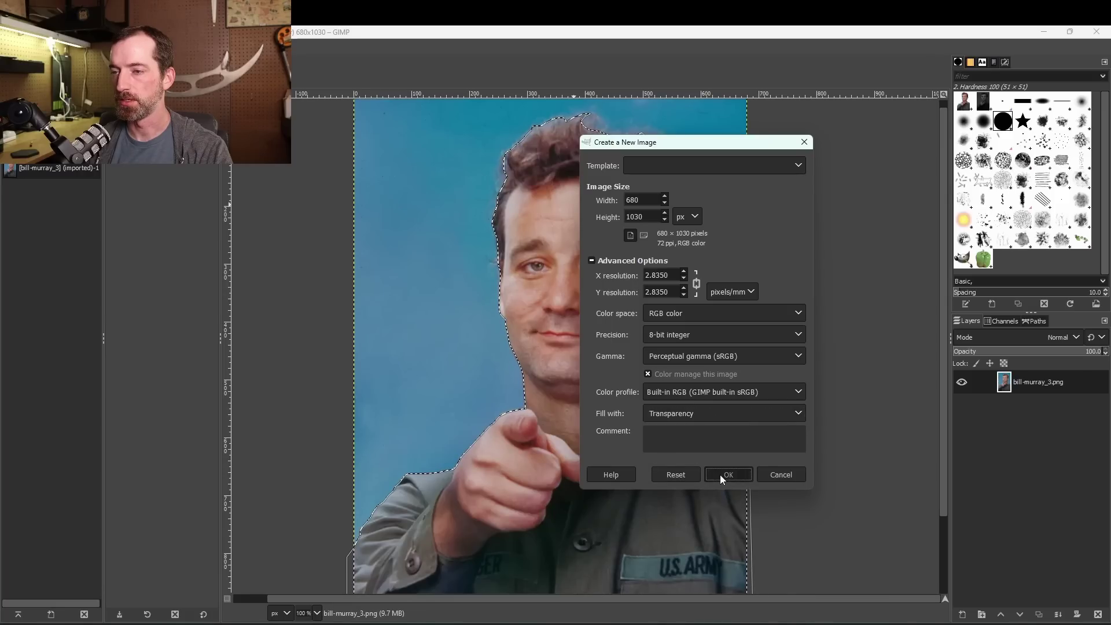
click(726, 475)
key(ctrl+v)
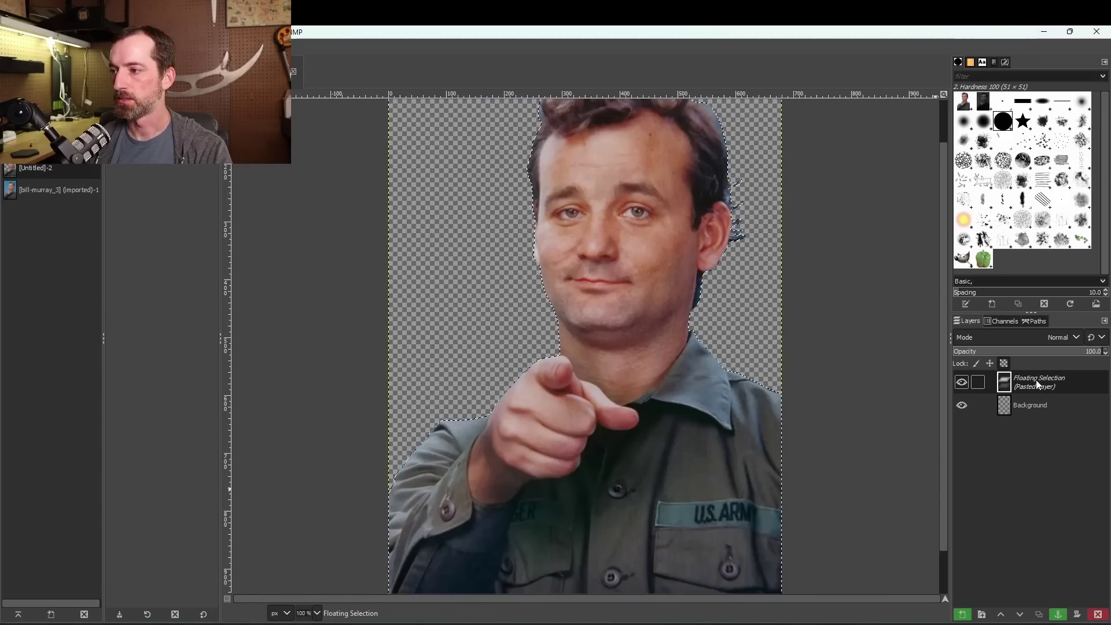
Anchor the paste as 'Pasted Layer' and use Alpha to Selection to select the figure's outline
click(960, 612)
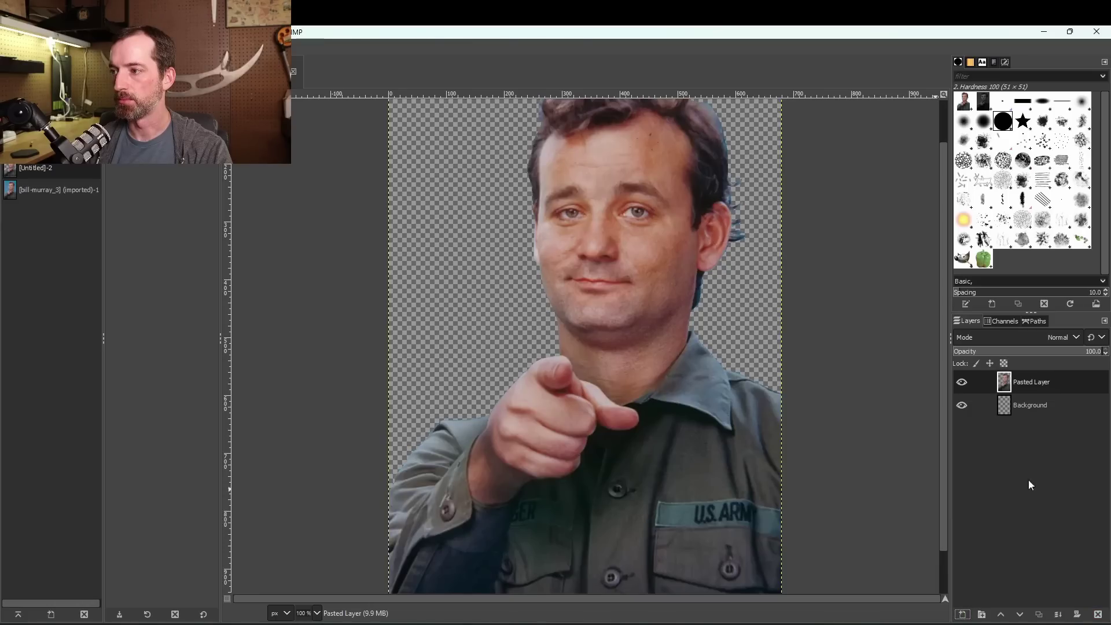
scroll(784, 368, up, 2)
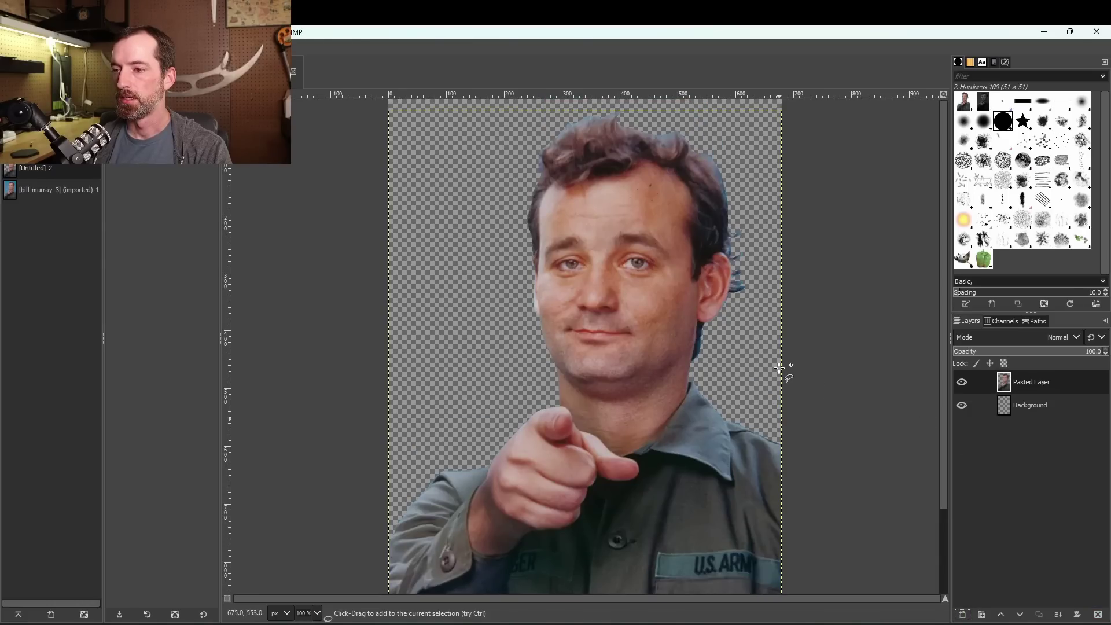
right_click(1005, 386)
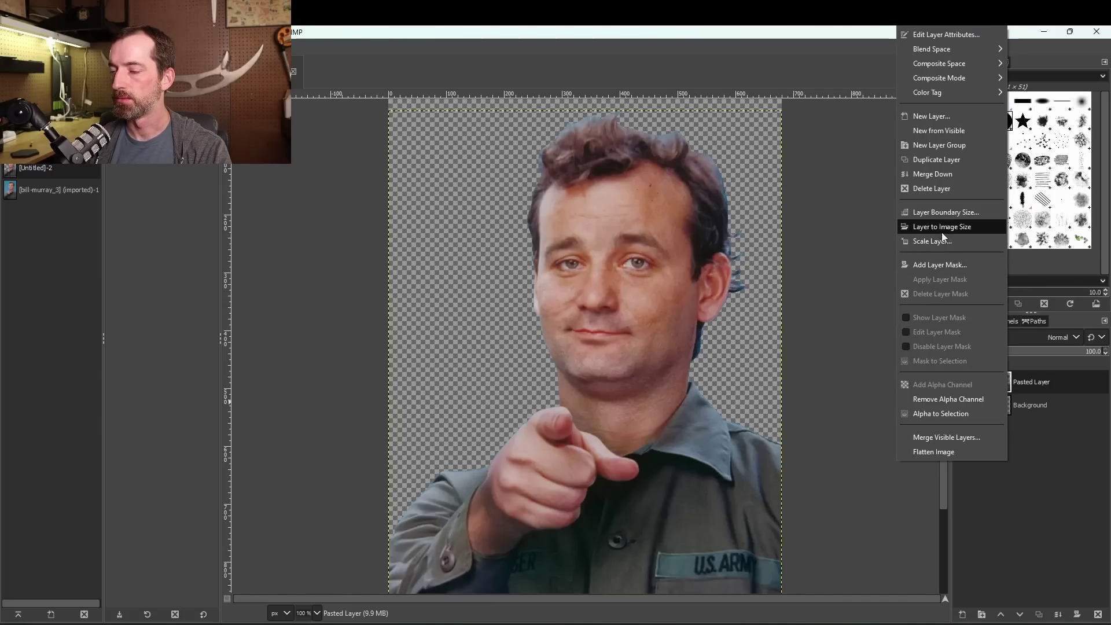
click(945, 414)
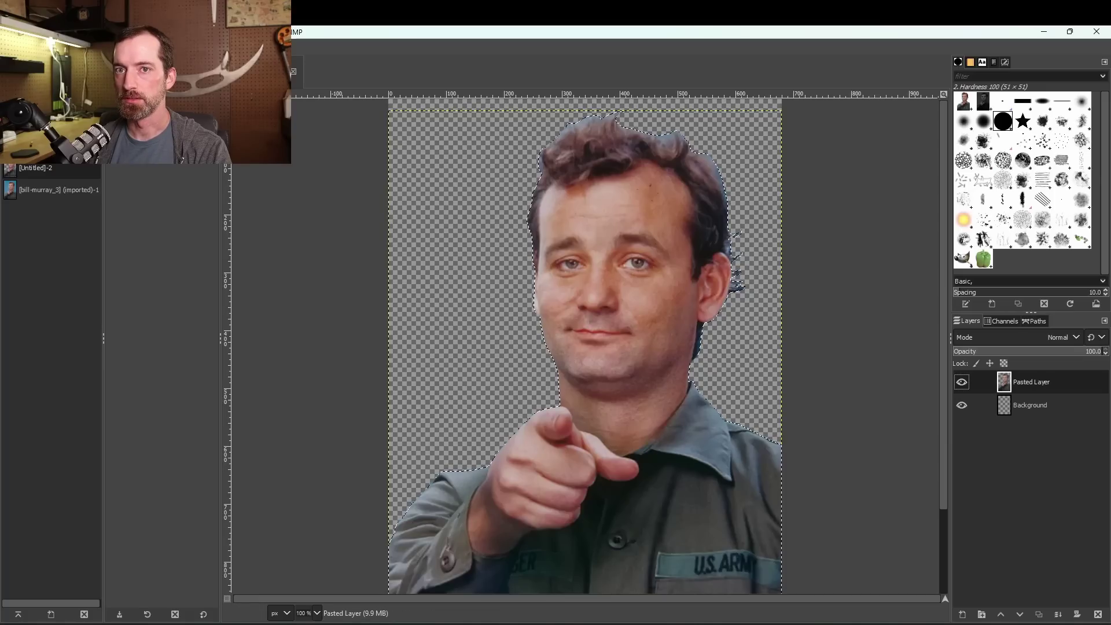
Shrink the figure selection inward and extend it along the hair edge
click(51, 46)
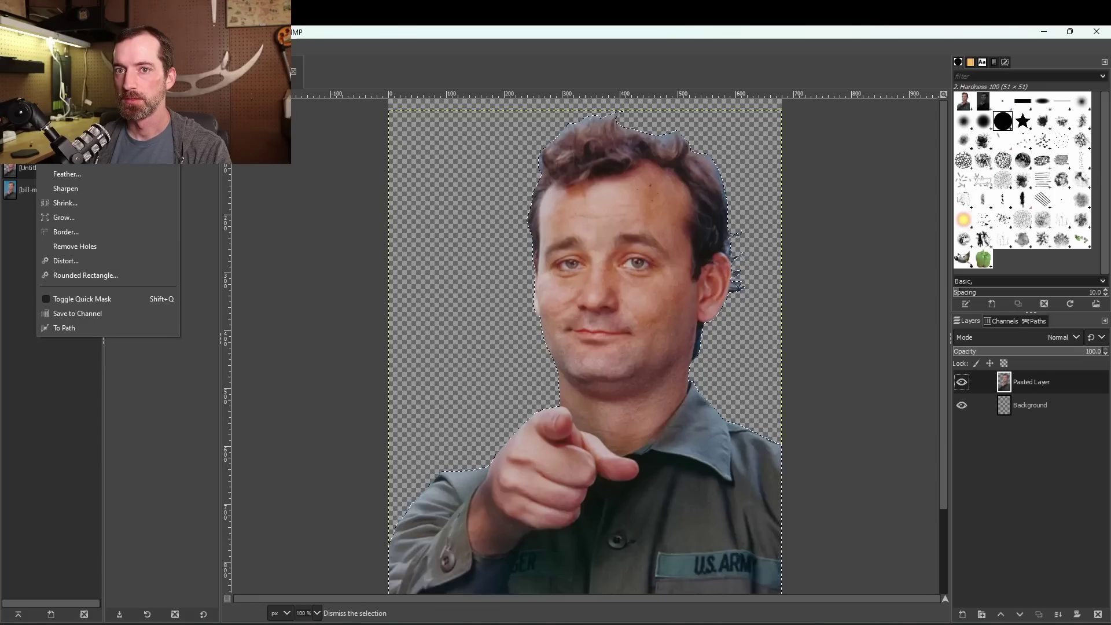
click(82, 202)
click(127, 252)
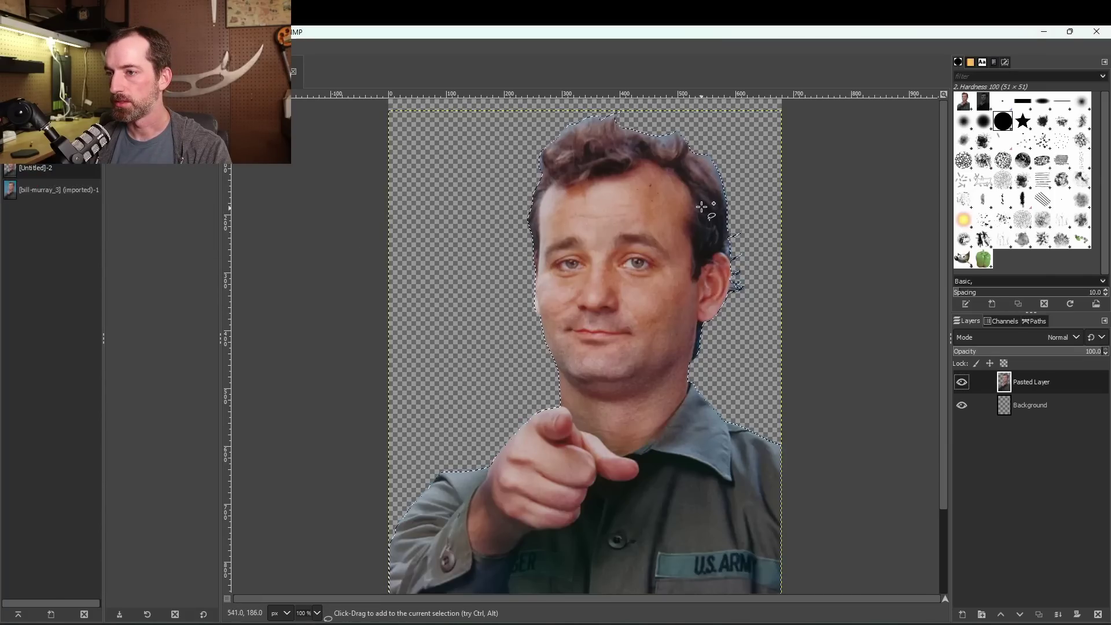
scroll(696, 210, up, 3)
scroll(678, 221, up, 3)
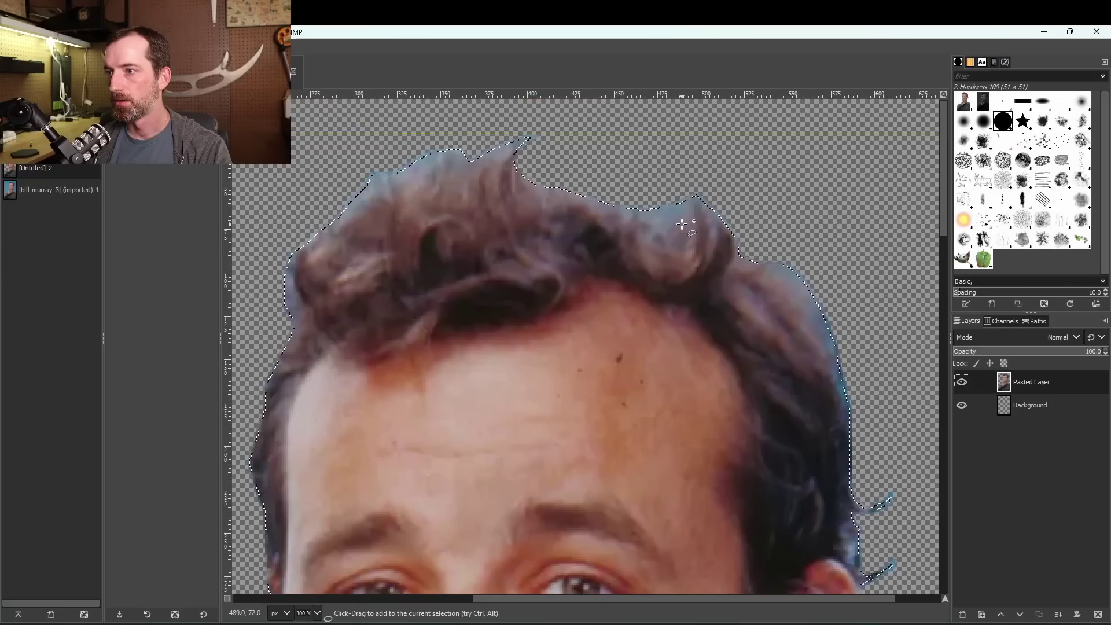
scroll(682, 224, down, 6)
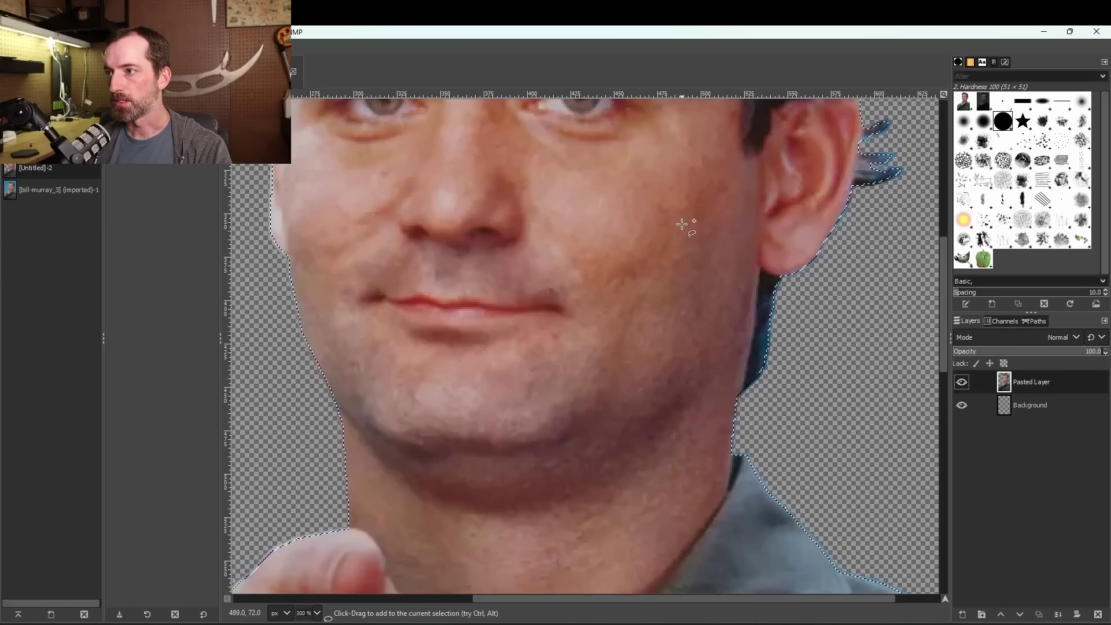
scroll(681, 223, down, 6)
scroll(682, 224, up, 4)
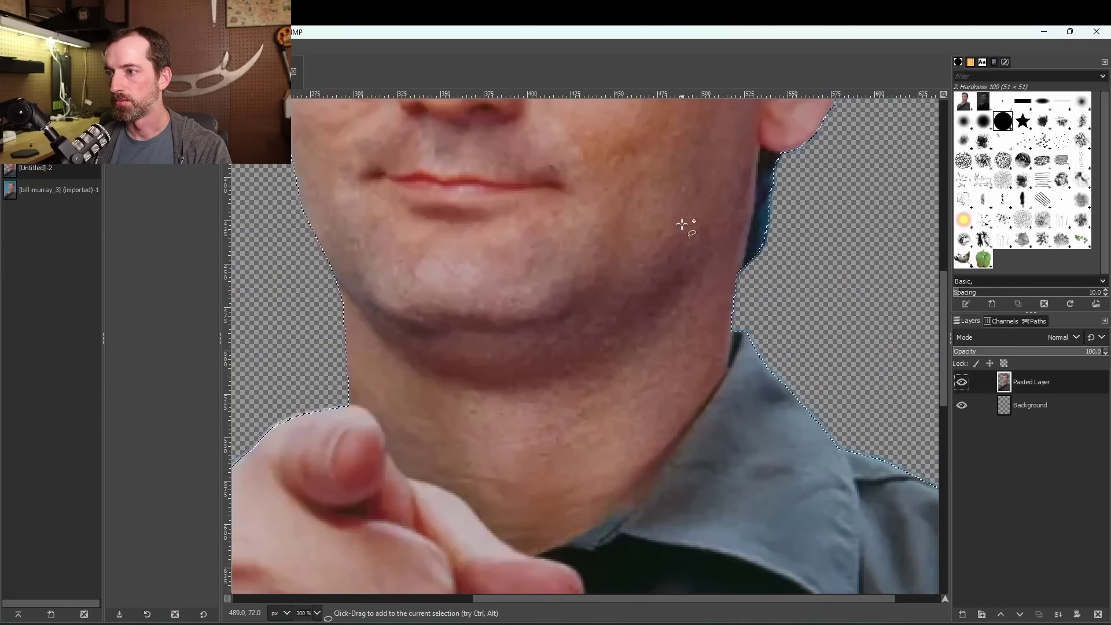
scroll(681, 224, down, 5)
scroll(682, 224, down, 2)
scroll(682, 223, up, 5)
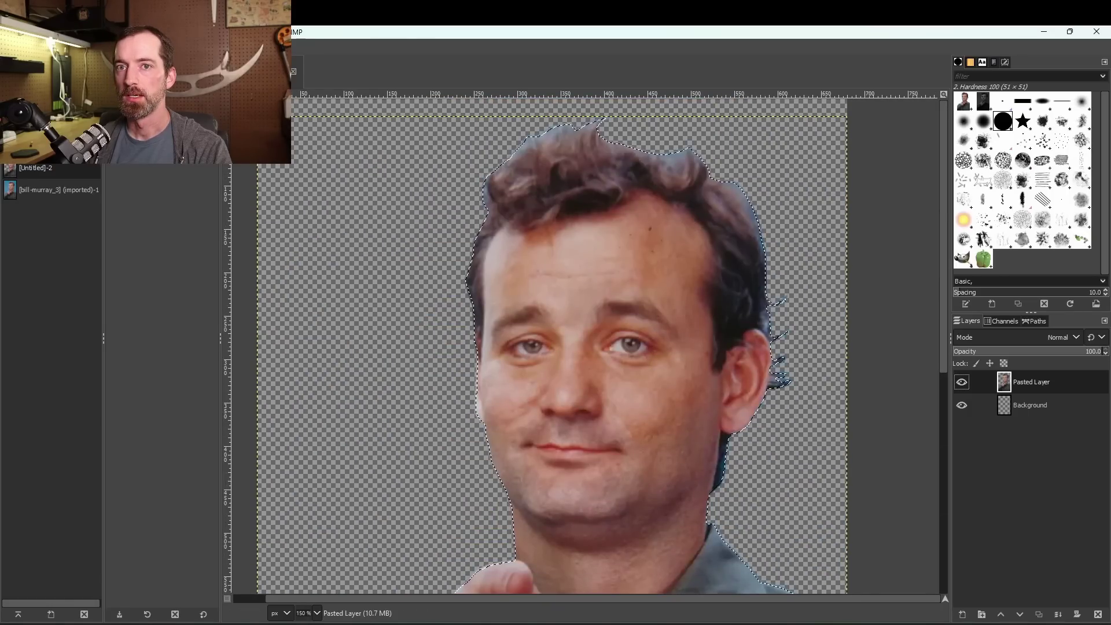
drag(610, 141, 643, 157)
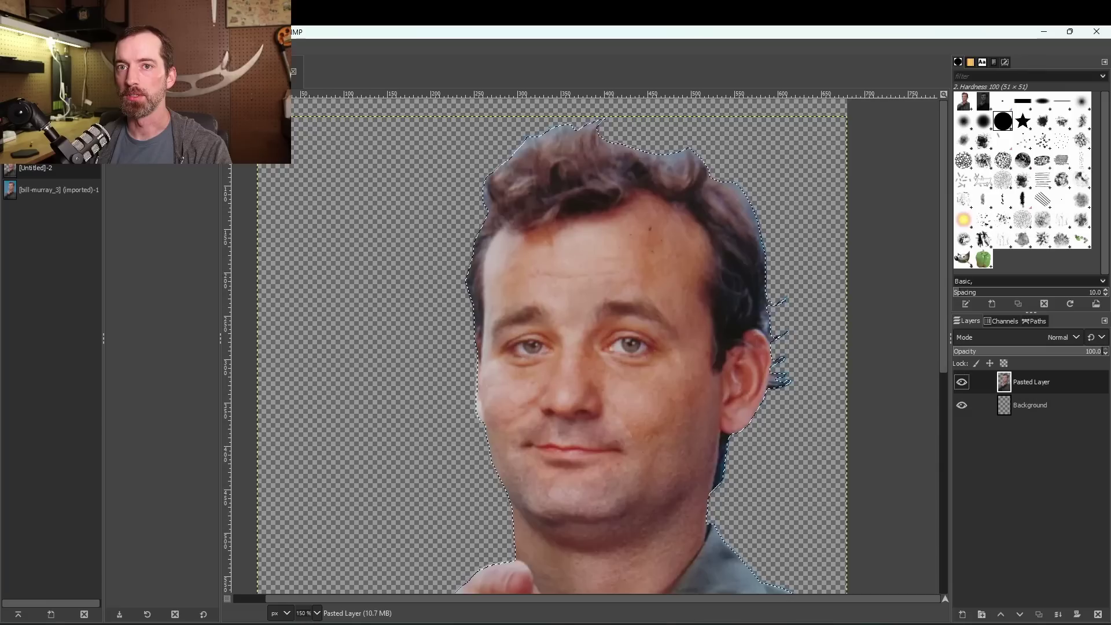
Invert the selection to remove the background fringe, then set the selection to None
click(55, 45)
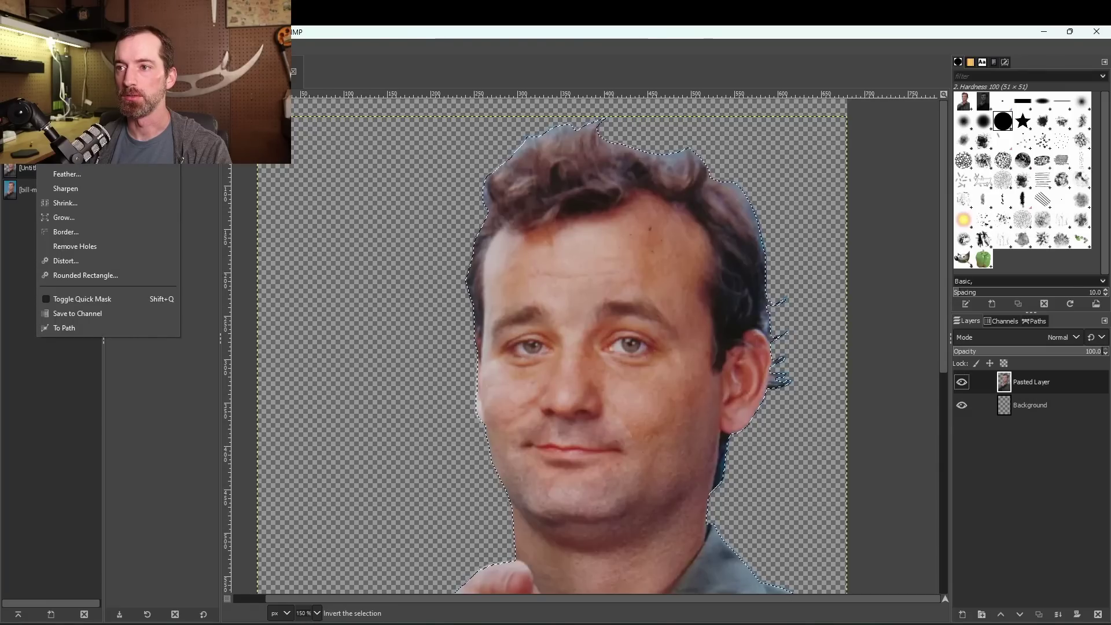
click(64, 87)
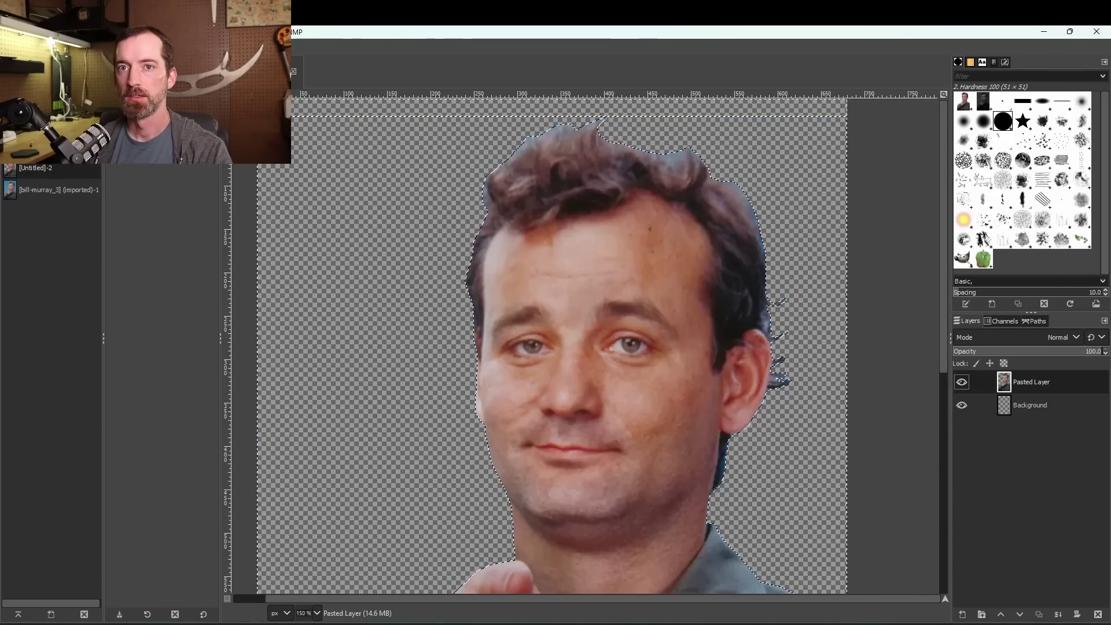
click(55, 45)
click(64, 73)
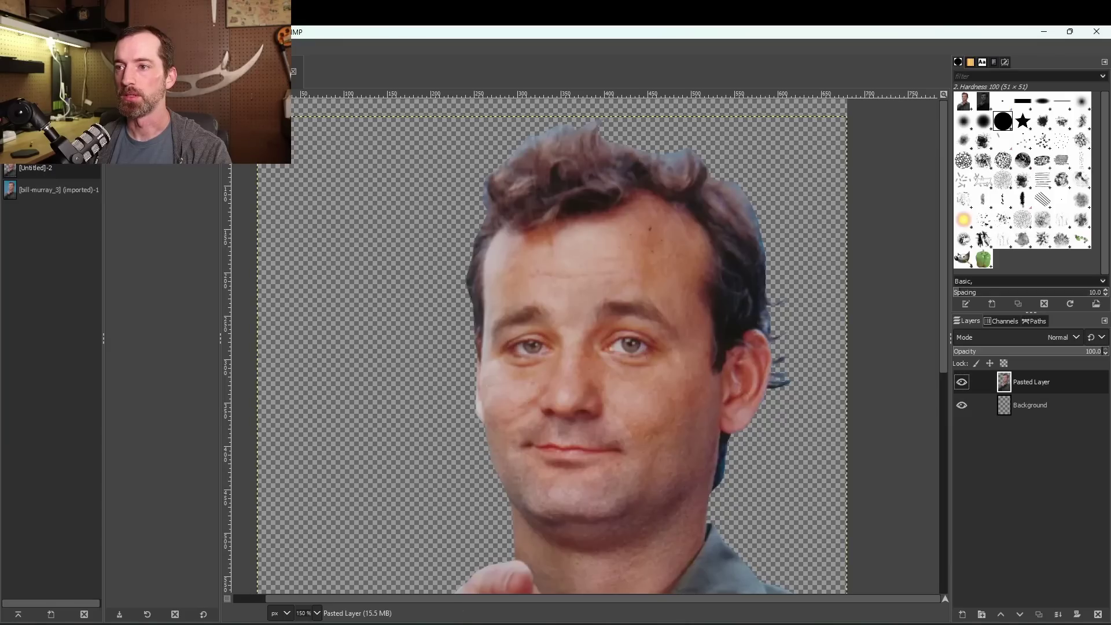
scroll(530, 191, down, 2)
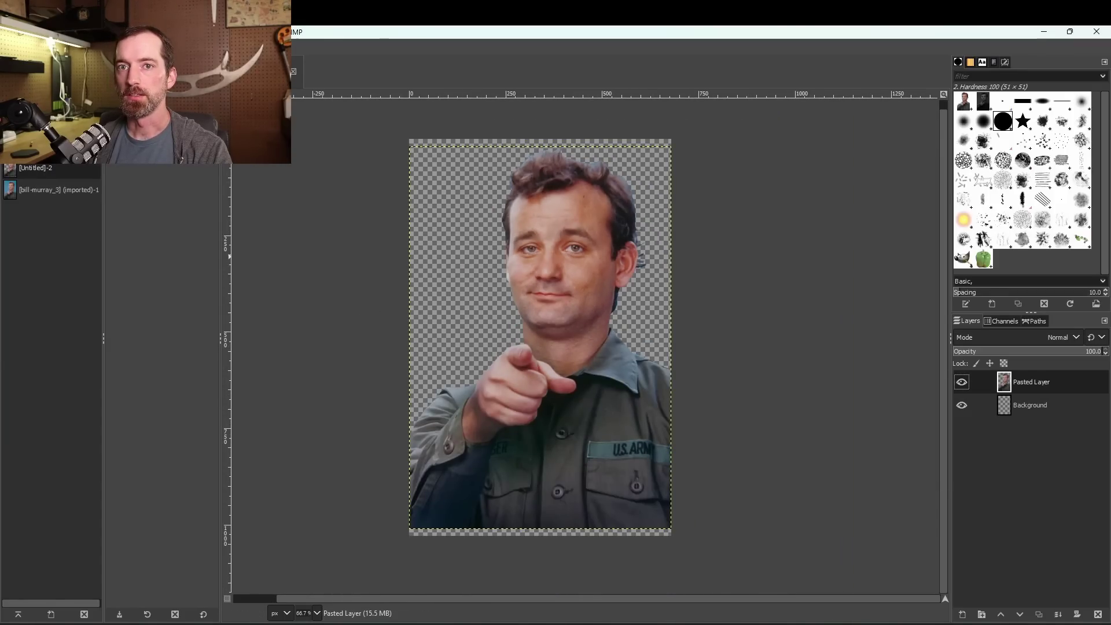
Export the cut-out as bill cutout.png into G:\My Drive\Laser Business\projects\coasters\bill murray
click(12, 45)
click(45, 248)
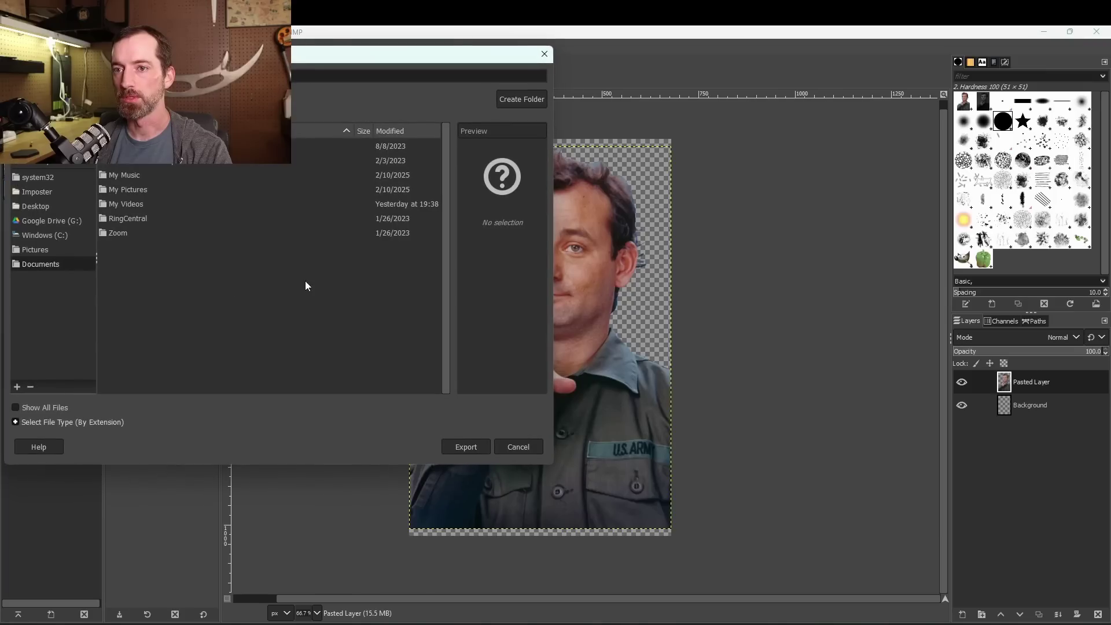
click(29, 220)
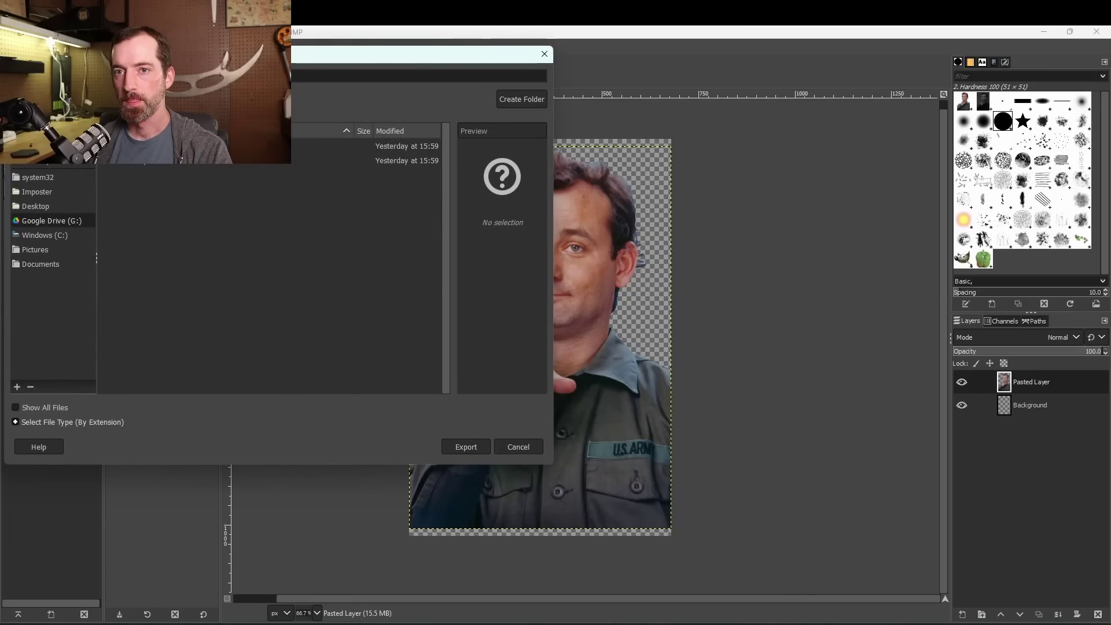
double_click(124, 164)
double_click(124, 307)
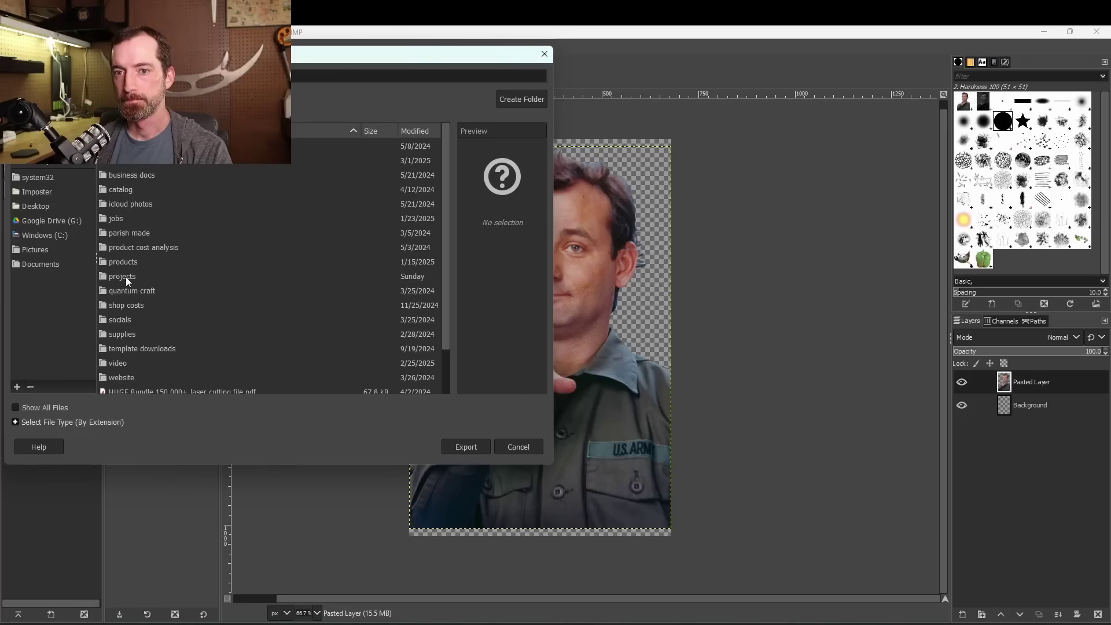
double_click(127, 276)
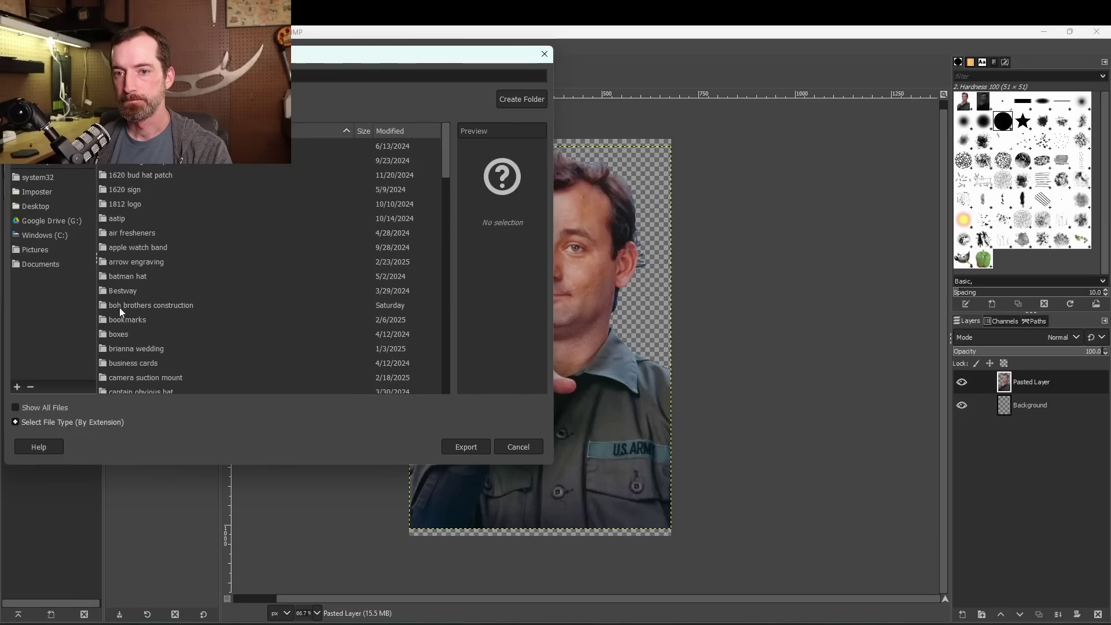
scroll(120, 308, down, 2)
scroll(125, 381, down, 5)
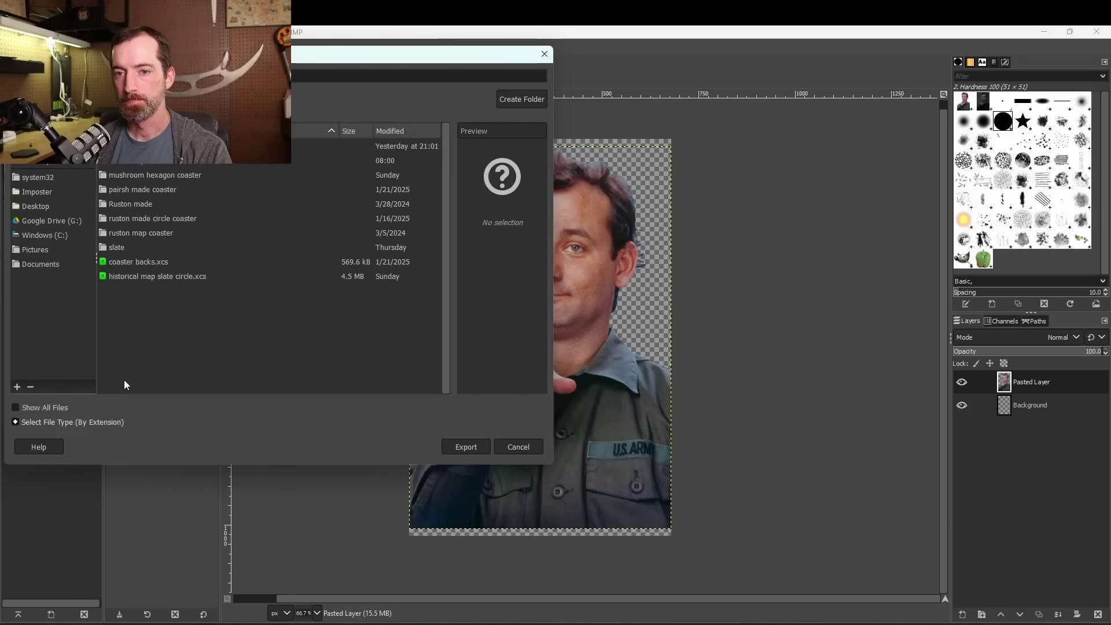
double_click(132, 166)
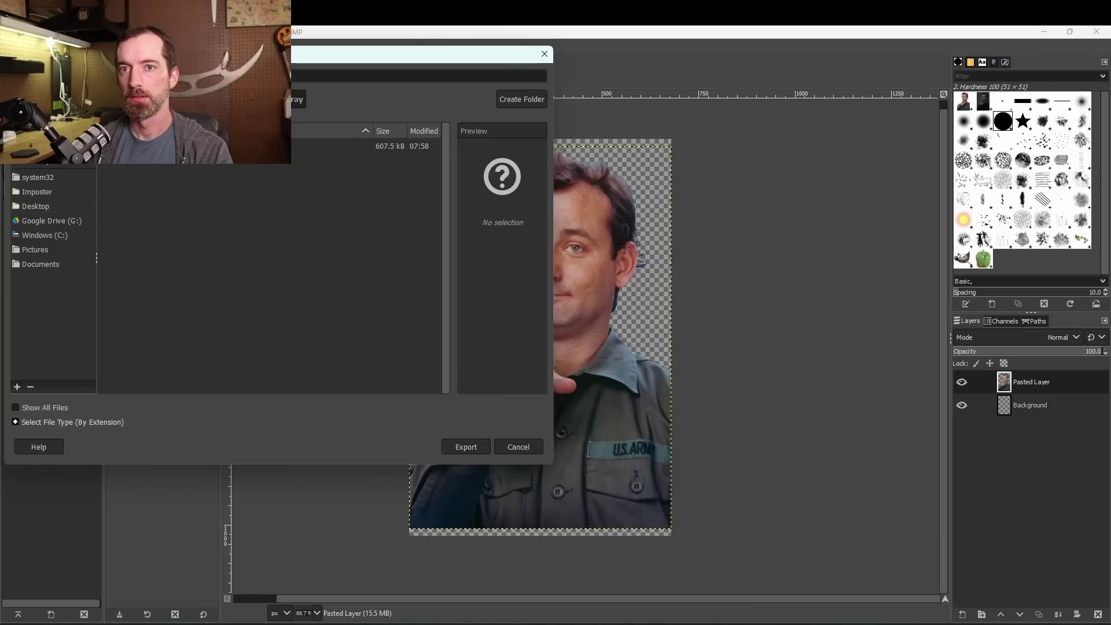
key(Return)
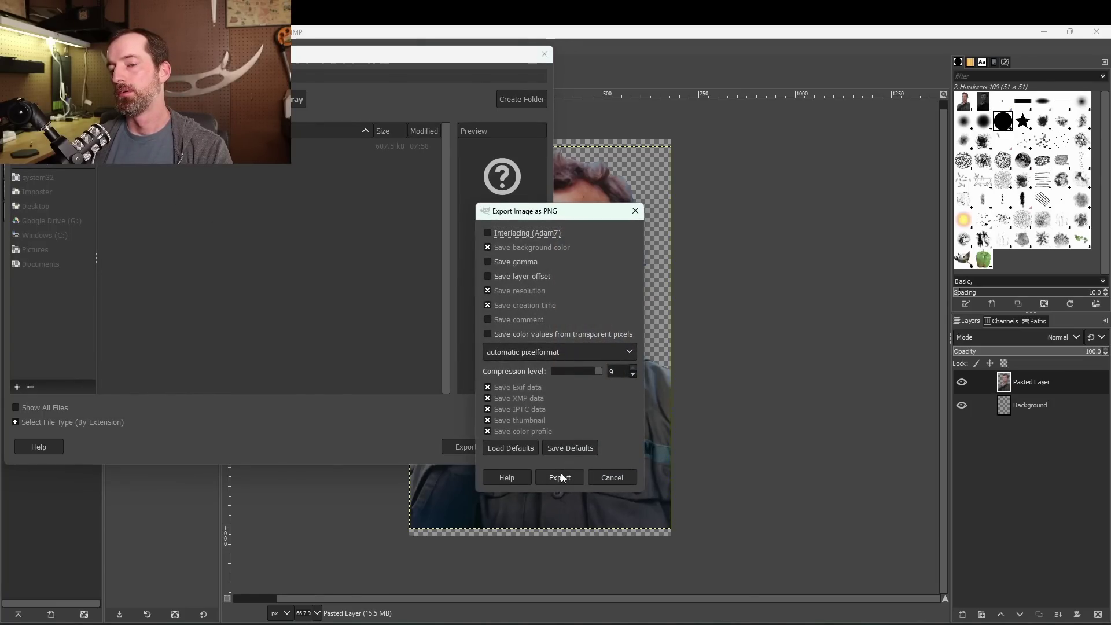
click(560, 478)
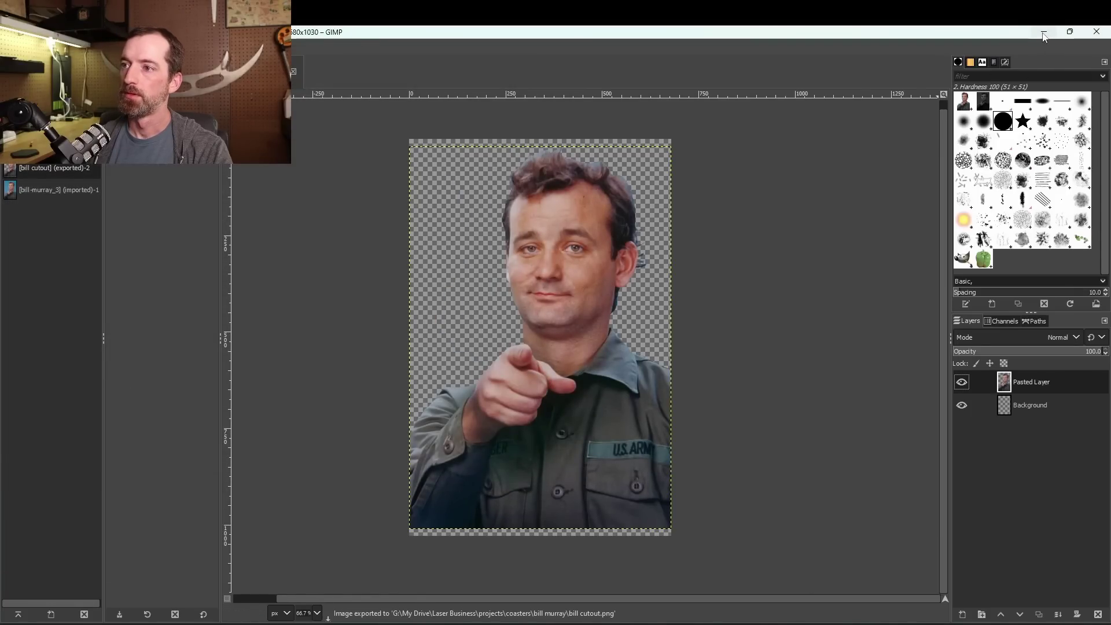
Close GIMP and the folder window, then Aimed-measure the hexagon coaster's thickness as 6.8 mm
click(1096, 32)
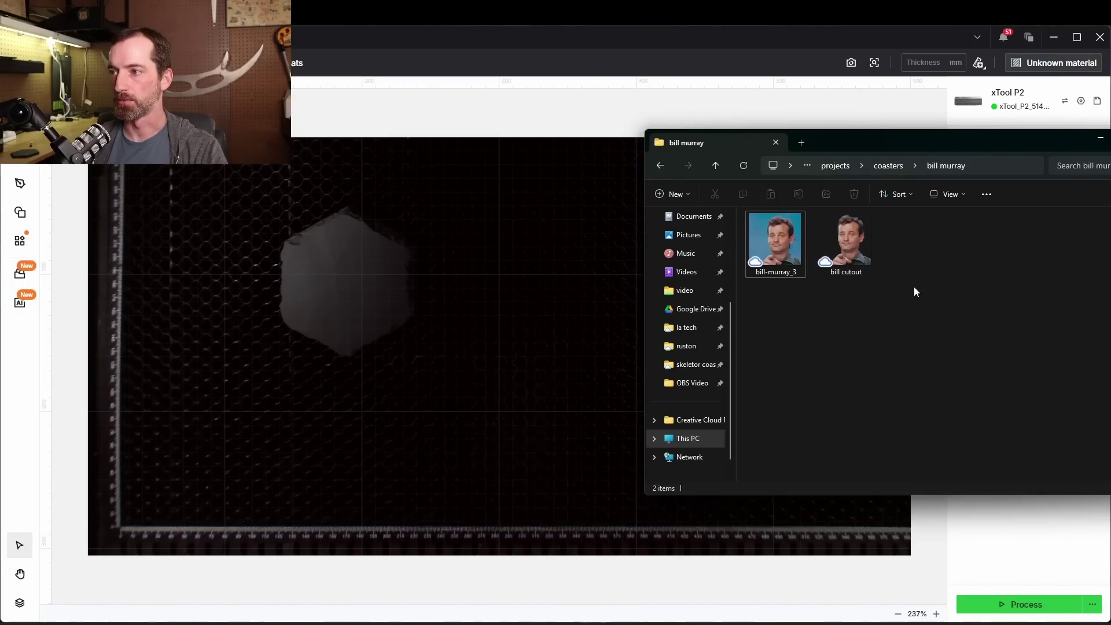
click(417, 298)
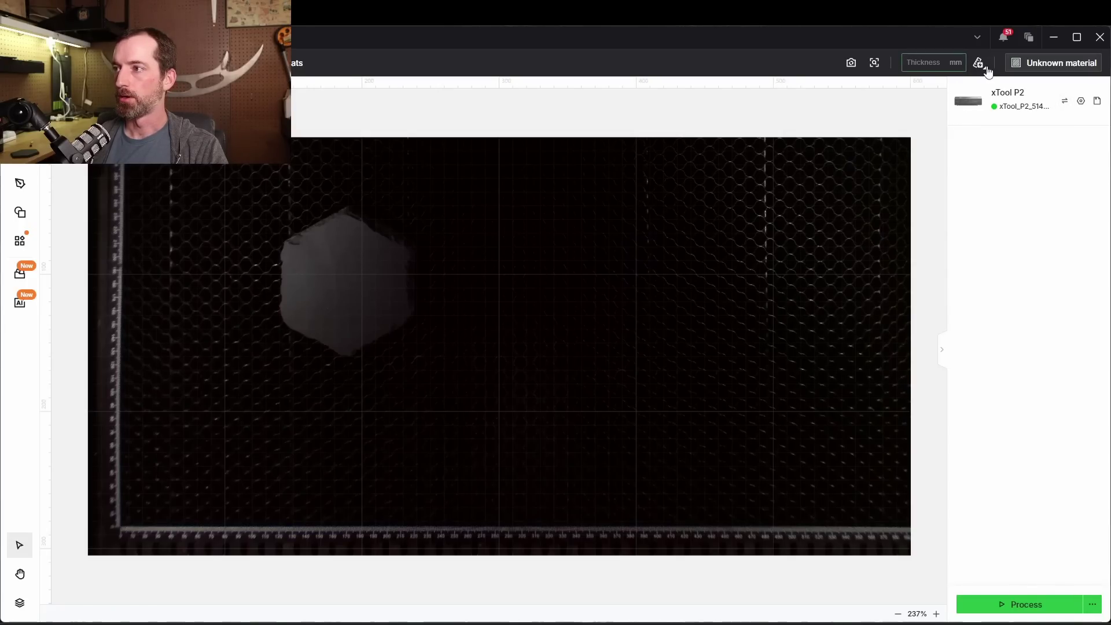
mouse_move(982, 74)
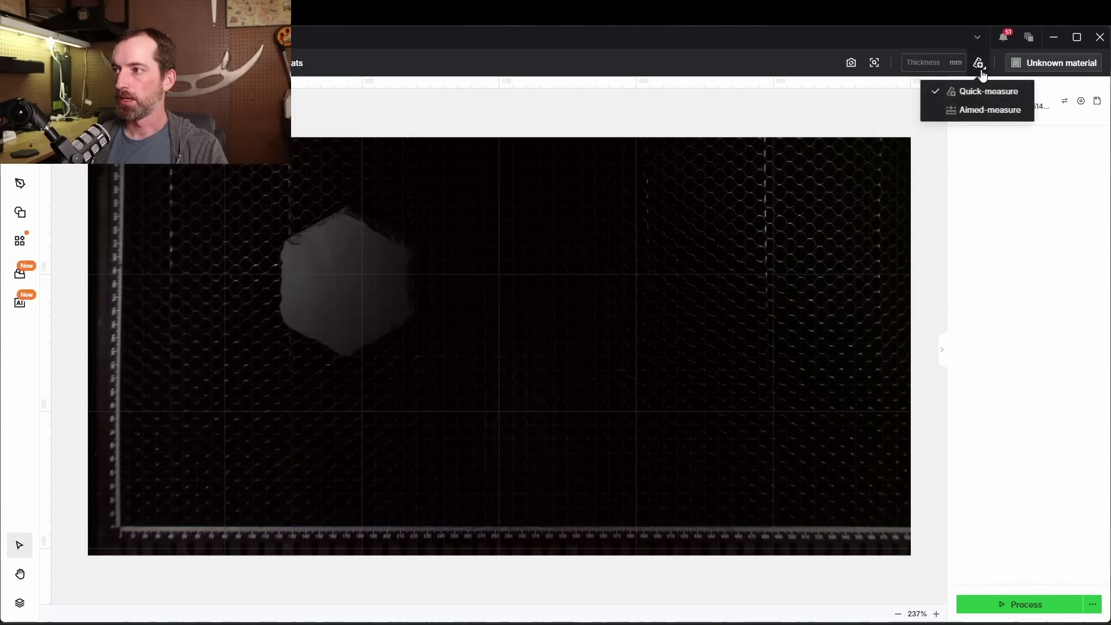
click(987, 110)
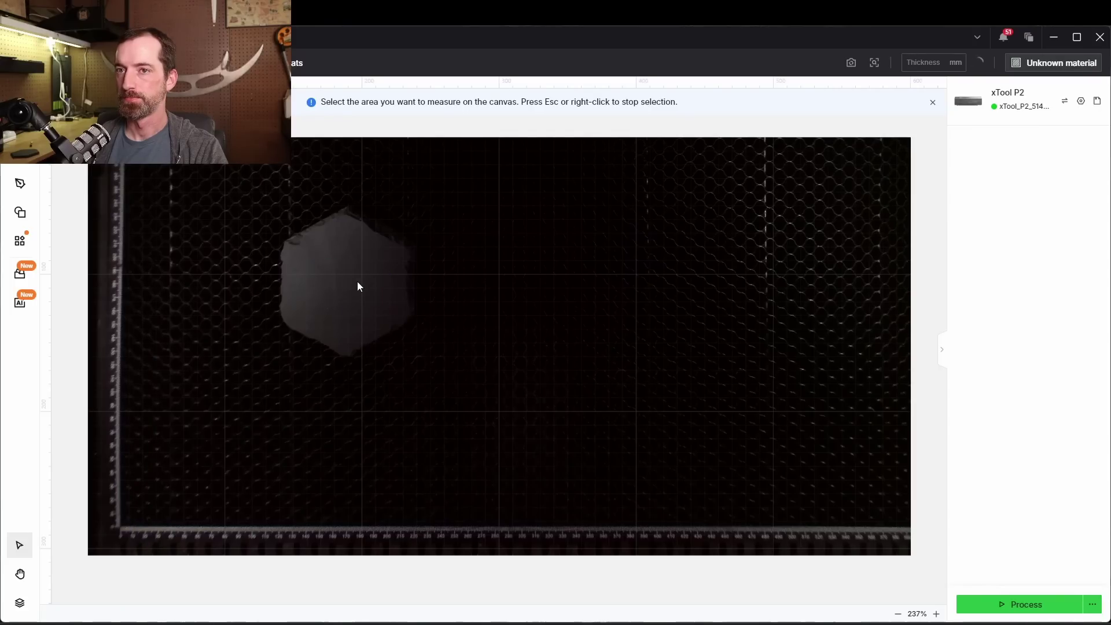
click(340, 291)
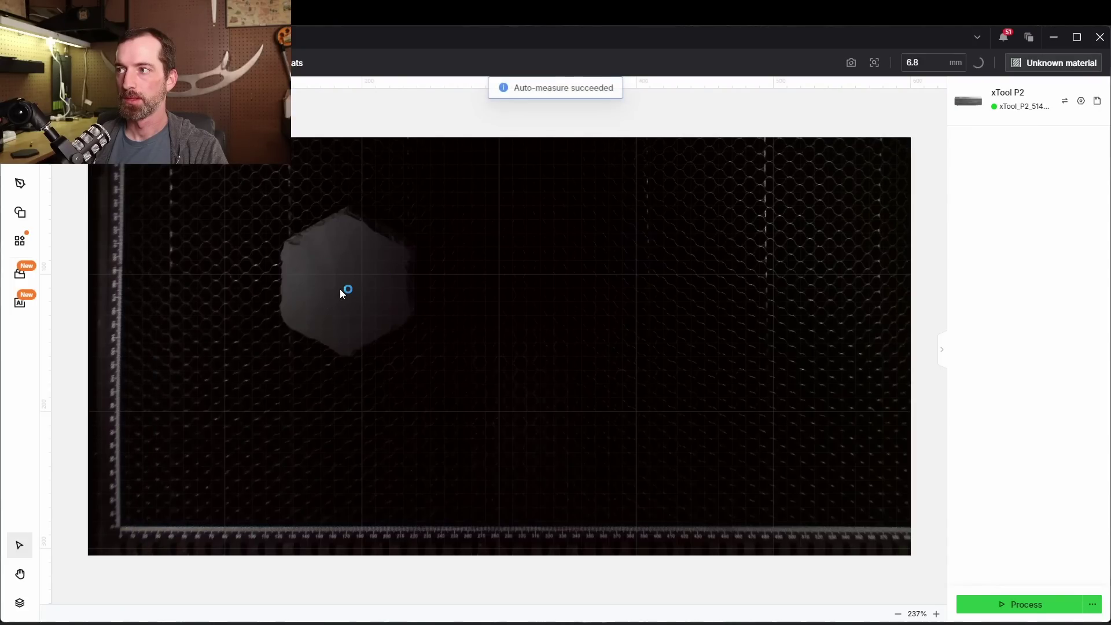
click(17, 63)
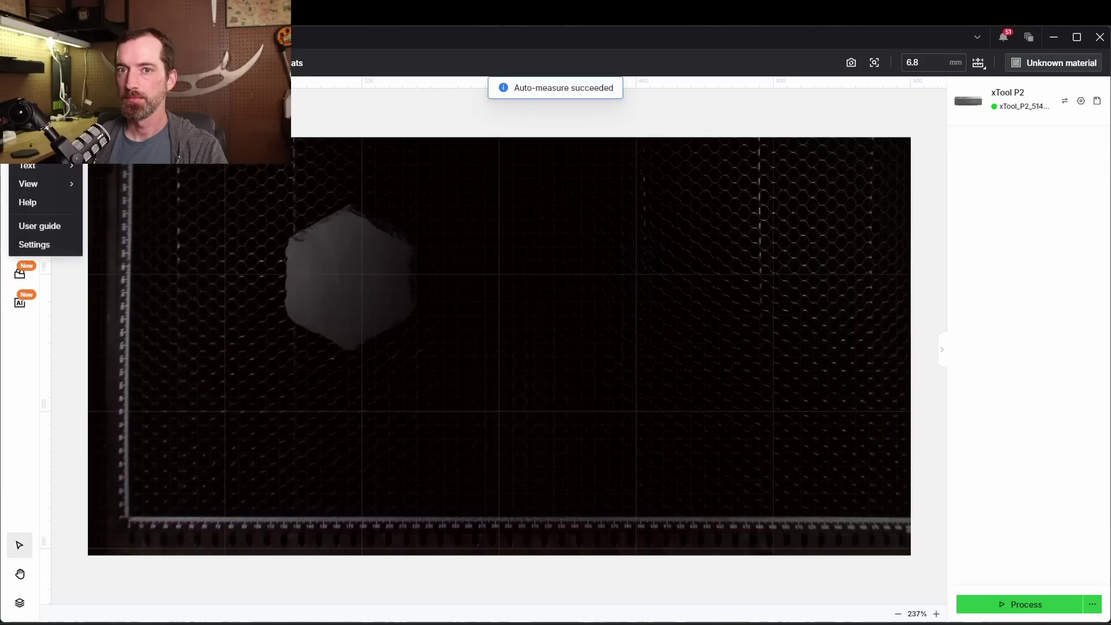
click(53, 245)
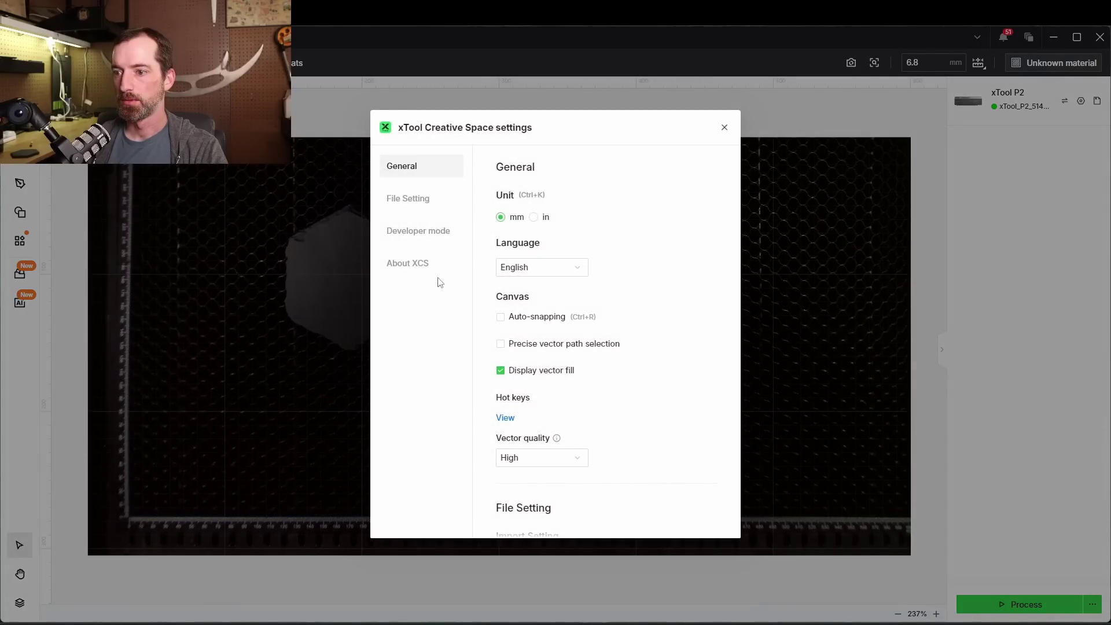
click(407, 264)
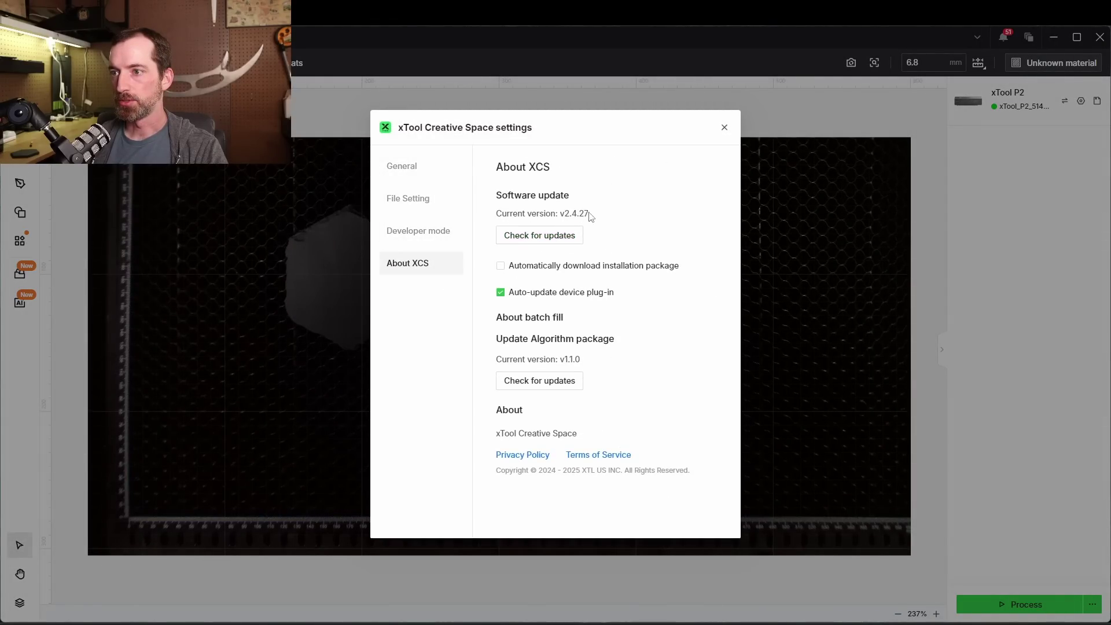
click(724, 128)
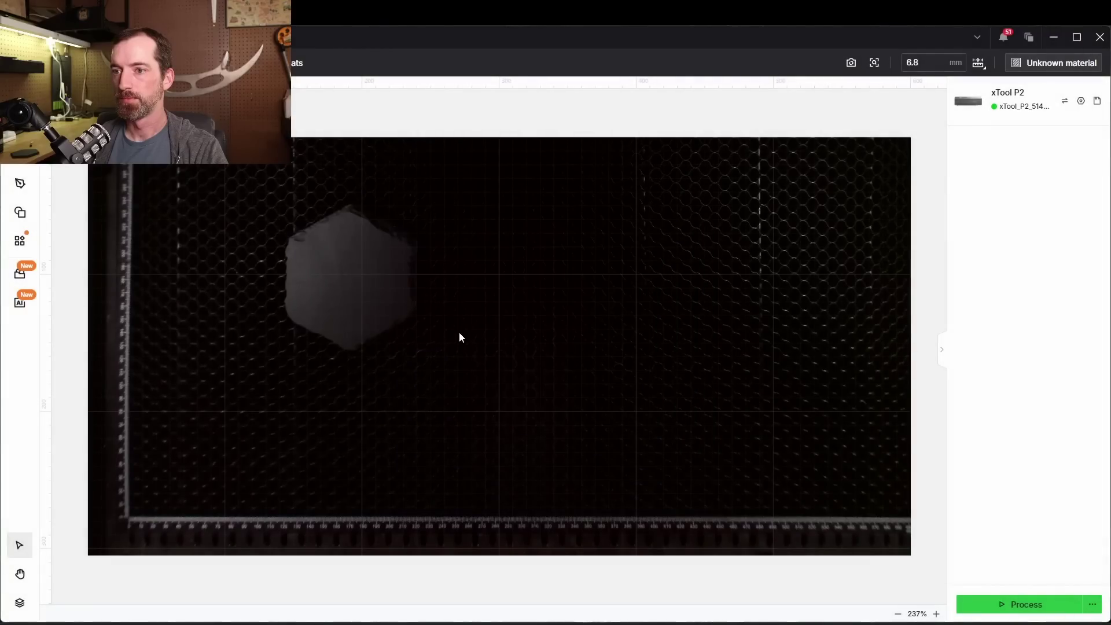
Capture a close-up camera shot of the hexagon coaster area
click(876, 66)
drag(248, 216, 436, 349)
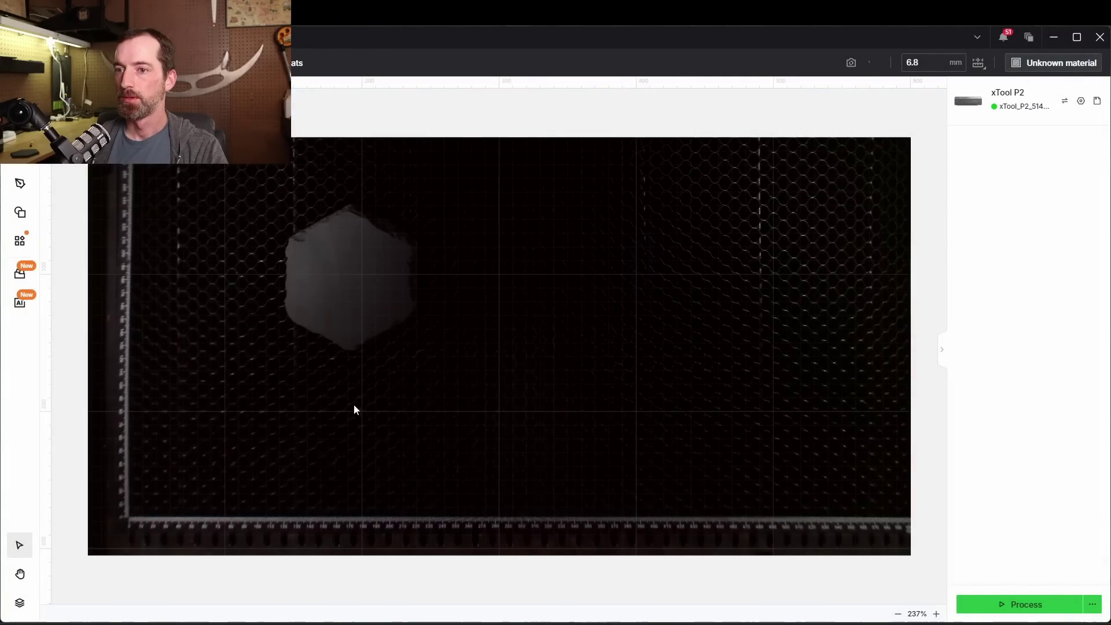
scroll(291, 284, up, 5)
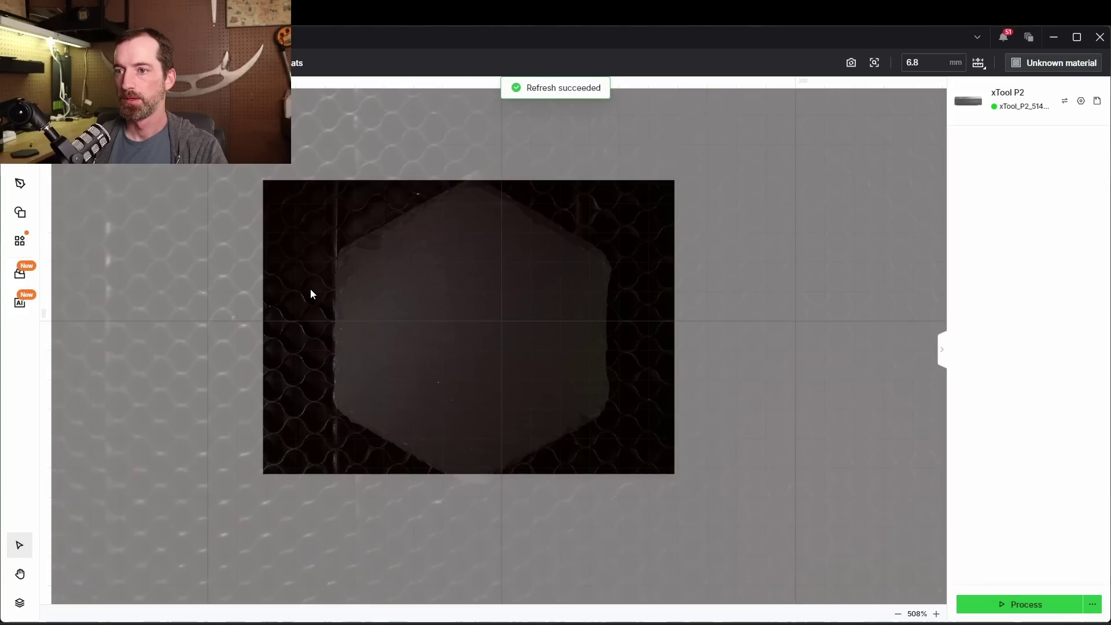
Import bill cutout at original size, then move and resize it onto the slate
key(alt+Tab)
drag(861, 248, 487, 334)
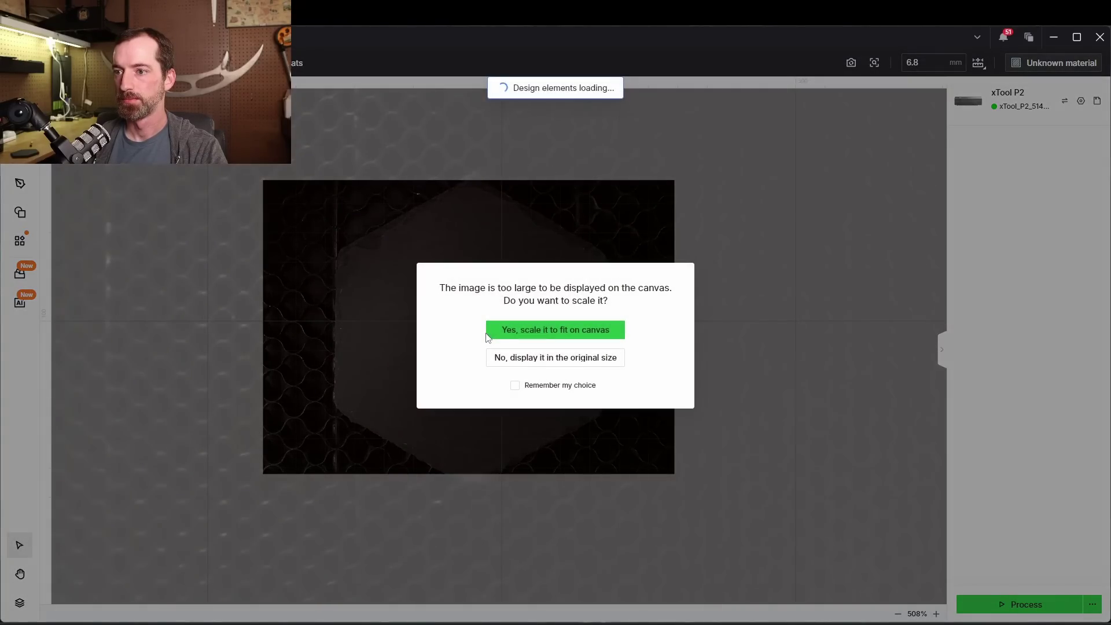
click(536, 358)
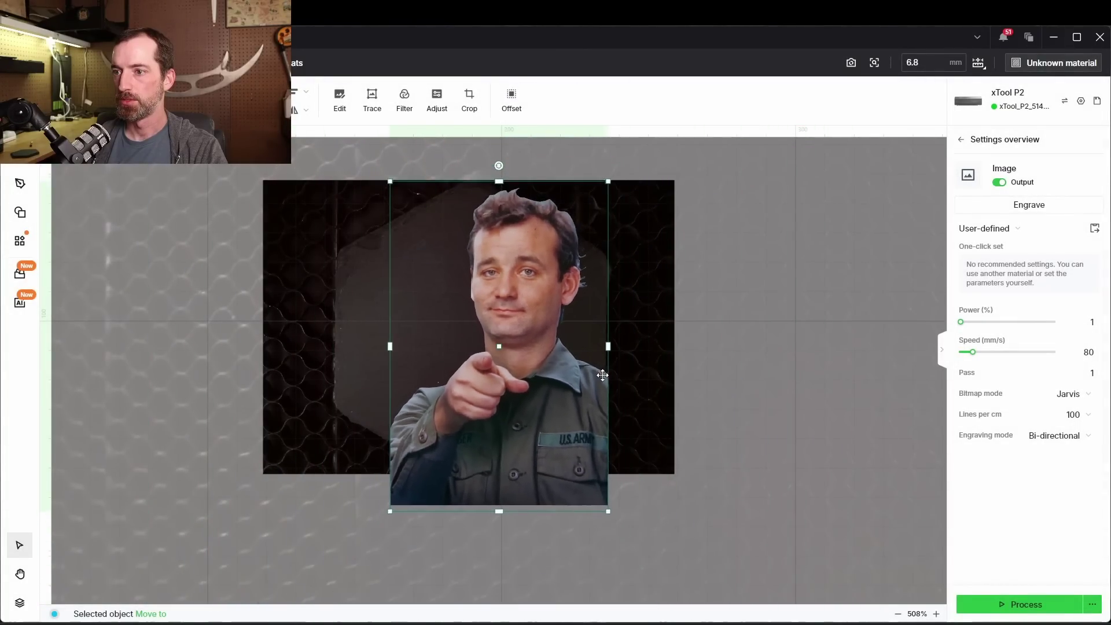
drag(545, 396, 506, 369)
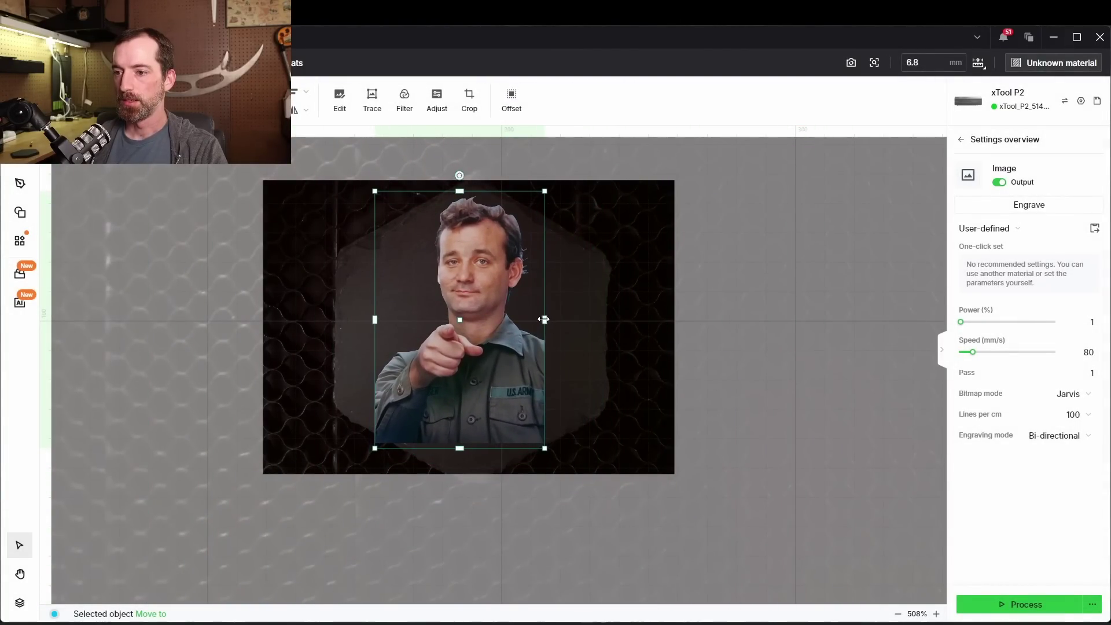
drag(543, 319, 473, 325)
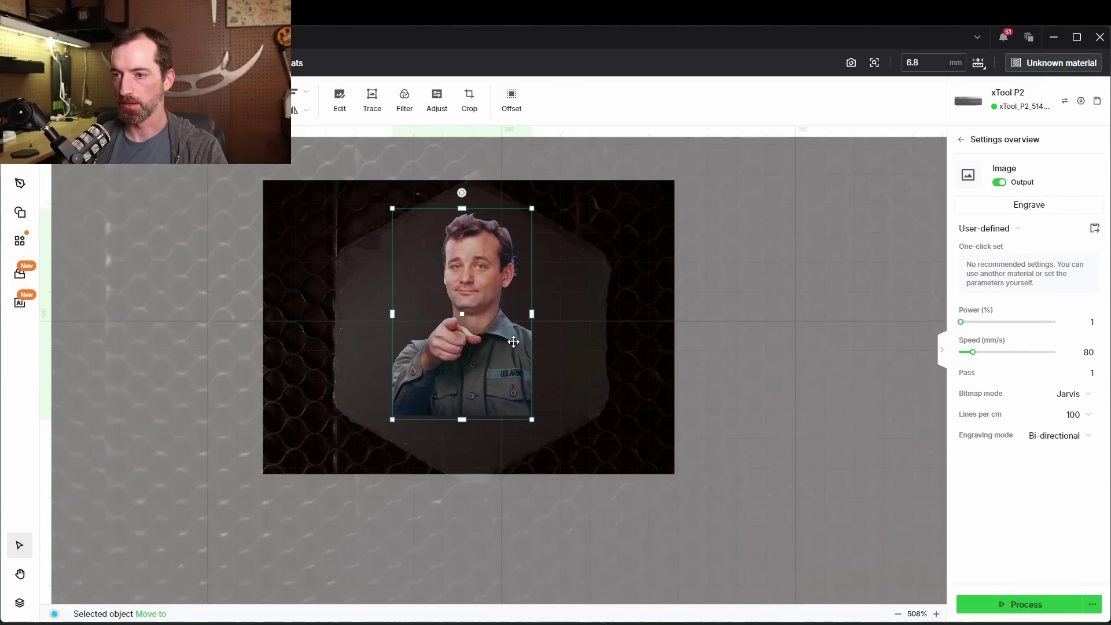
drag(531, 315, 493, 349)
Refresh the camera view of the work area and nudge the photo's position
click(851, 64)
click(524, 400)
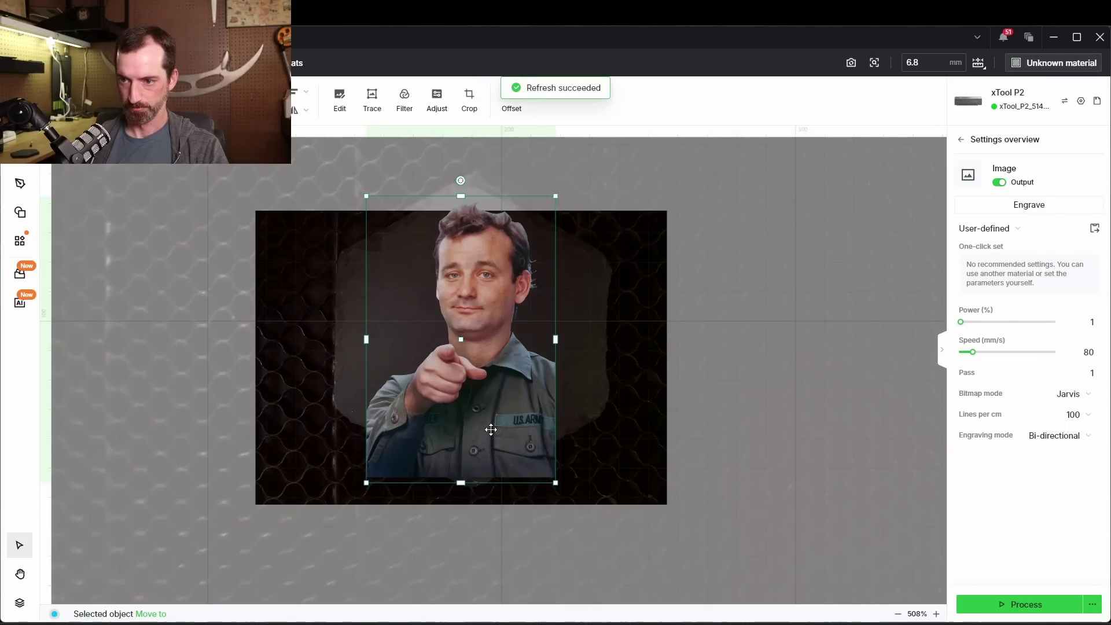
drag(491, 429, 480, 438)
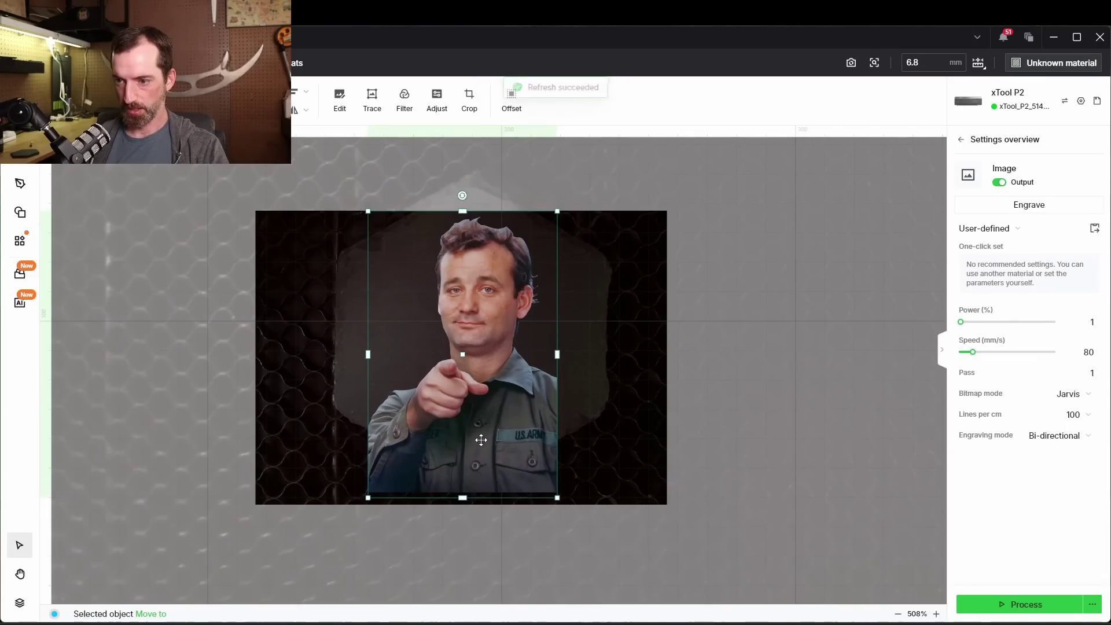
drag(480, 440, 481, 438)
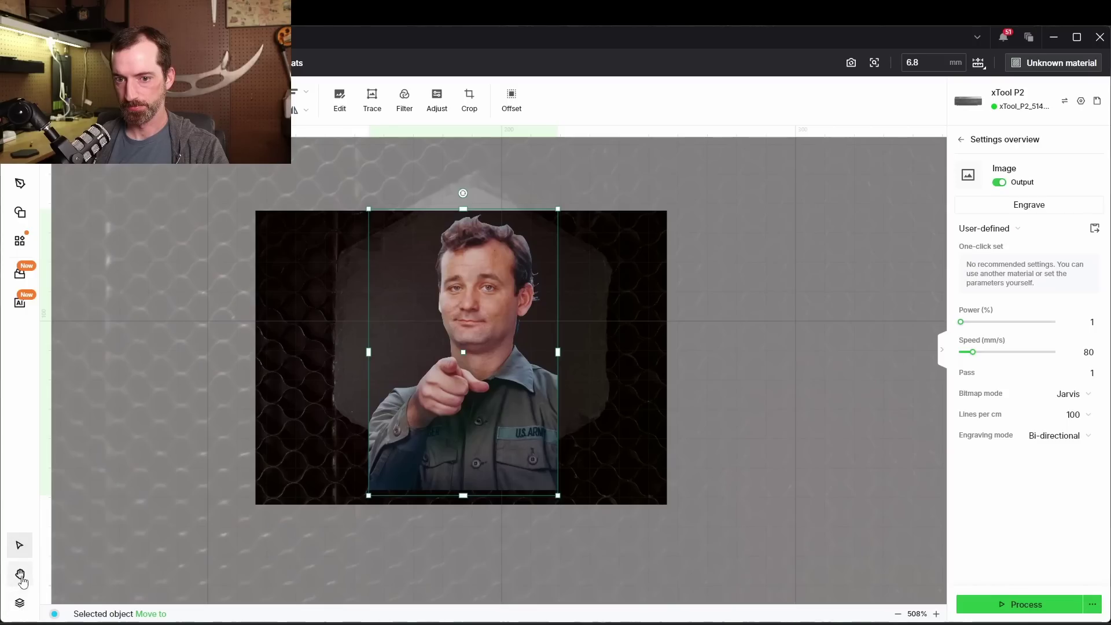
Toggle the photo's visibility in the Object list to check placement, then shift it slightly left
click(19, 603)
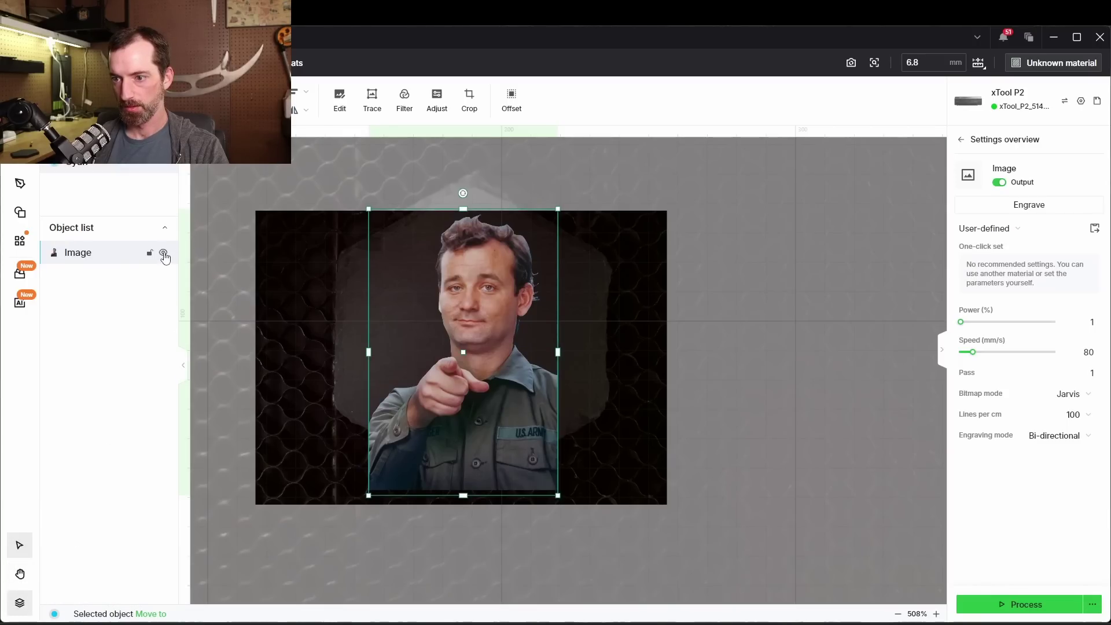
click(164, 254)
click(163, 254)
click(163, 254)
click(164, 254)
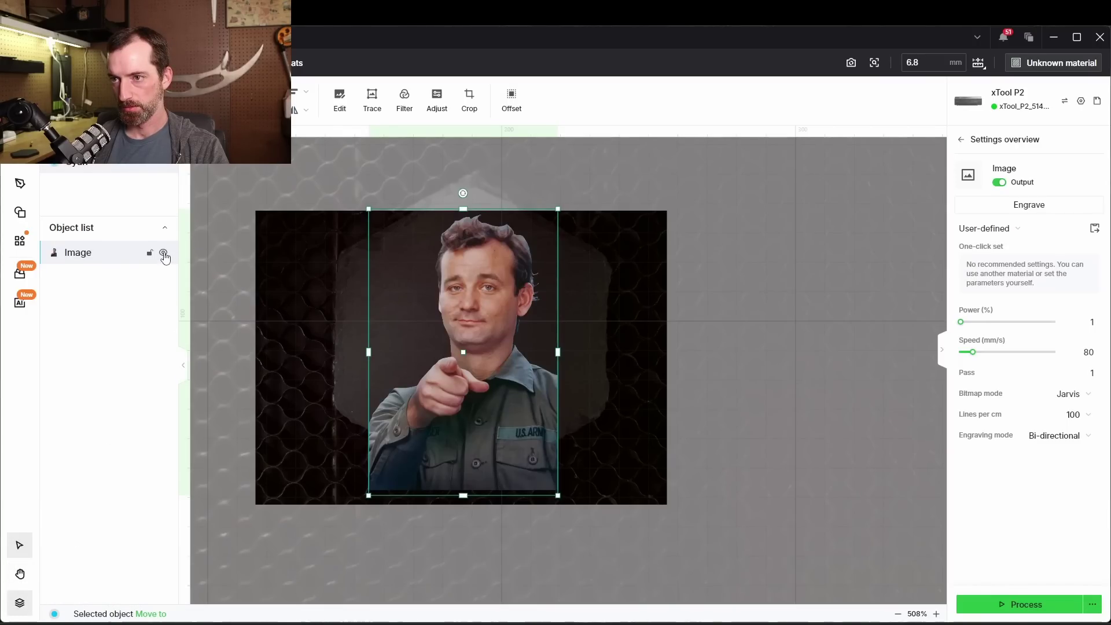
click(164, 254)
click(163, 254)
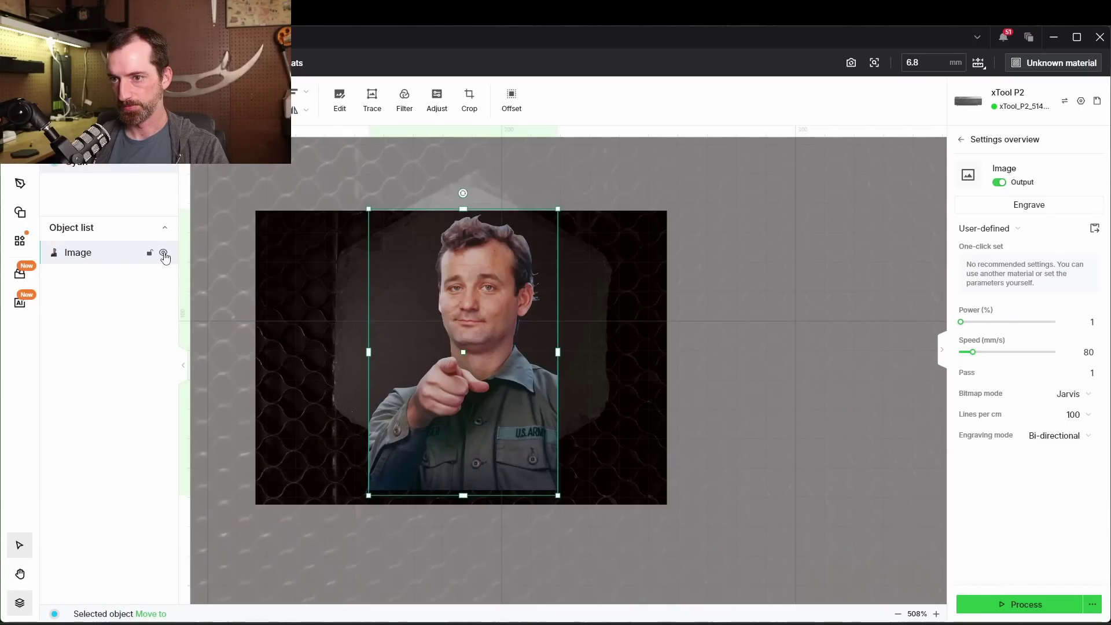
drag(496, 318, 490, 317)
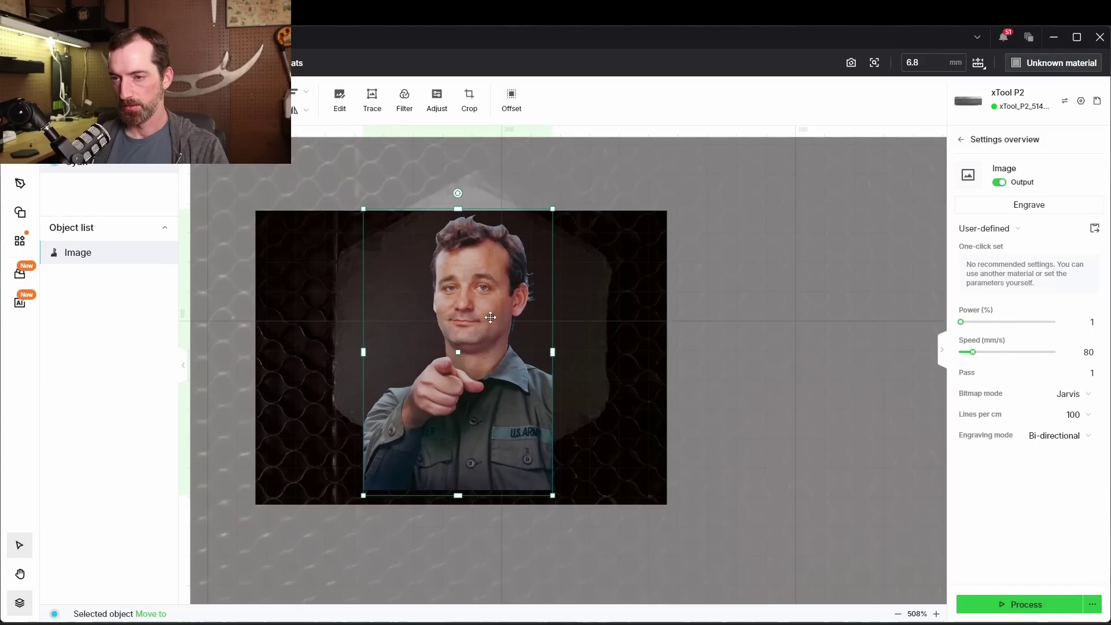
Add a hexagon from the shape library, then enlarge, rotate and move it onto the coaster
click(219, 247)
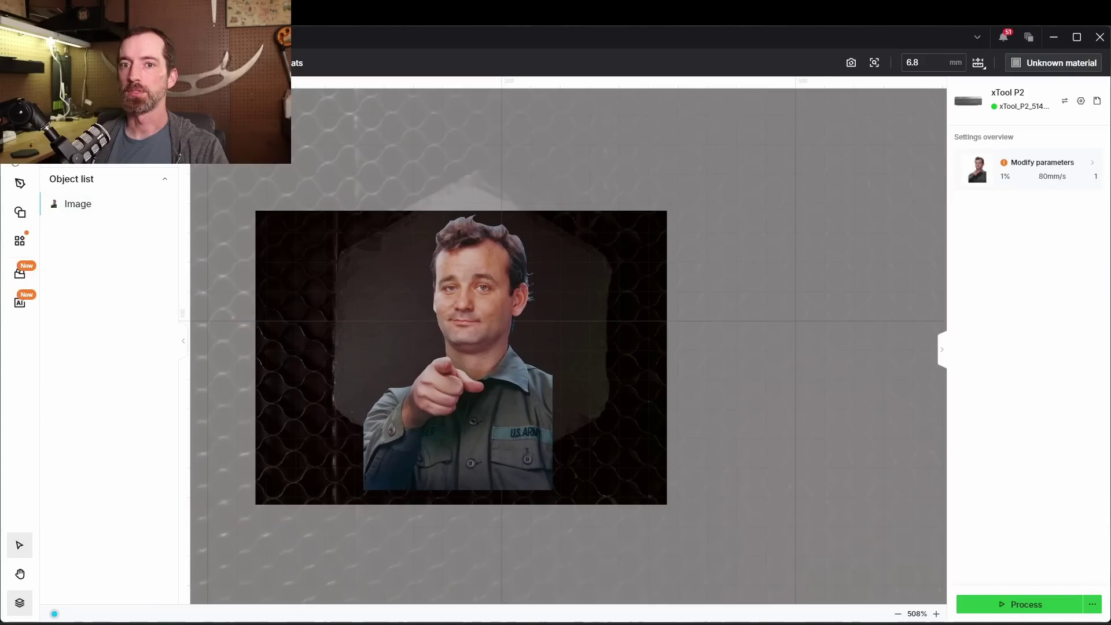
mouse_move(14, 188)
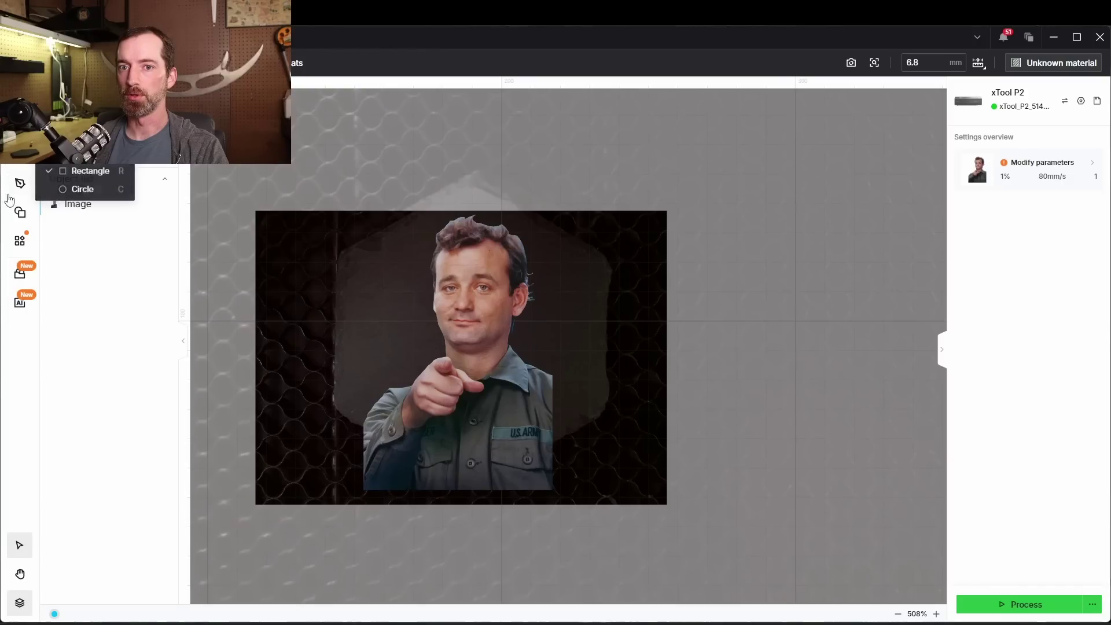
click(20, 212)
click(91, 190)
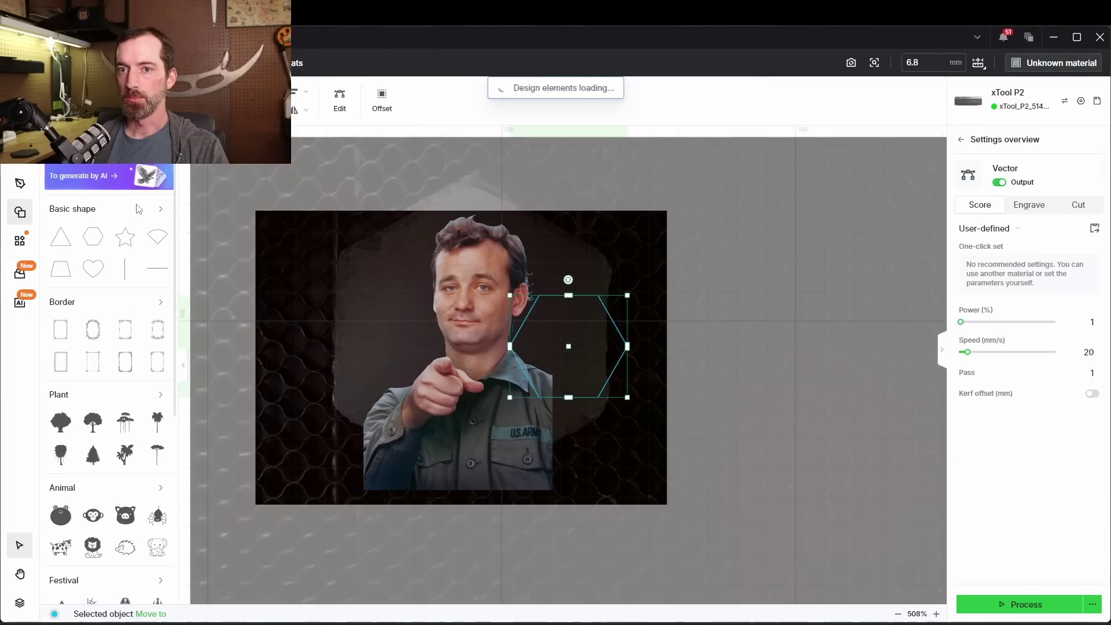
drag(629, 347, 687, 341)
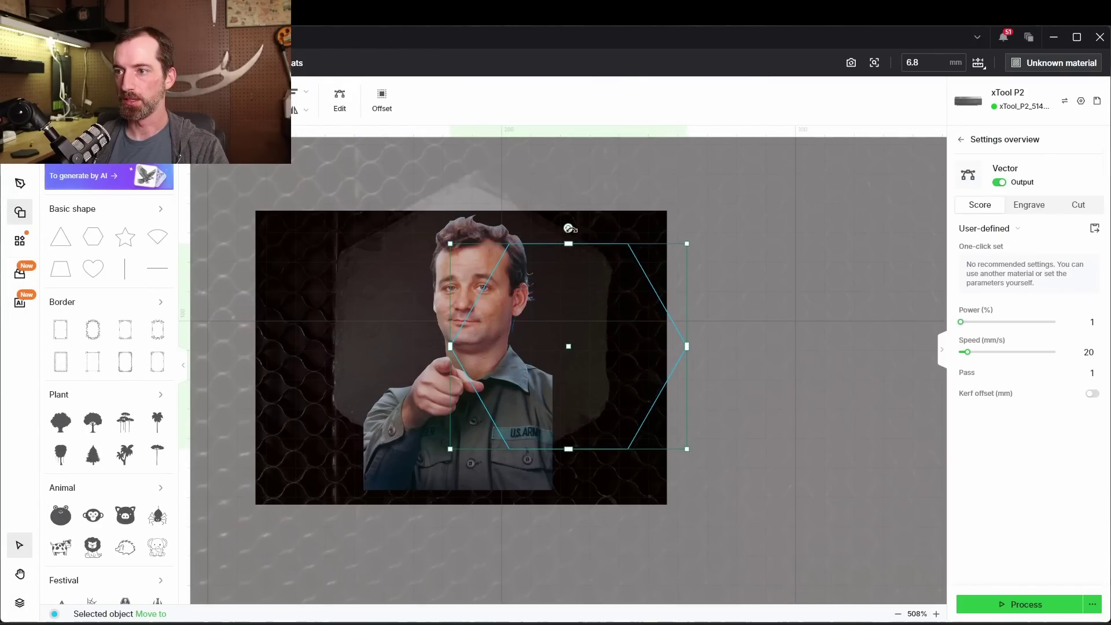
drag(568, 228, 632, 247)
drag(594, 303, 463, 287)
Fine-tune the hexagon's rotation and size to match the slate outline
click(435, 165)
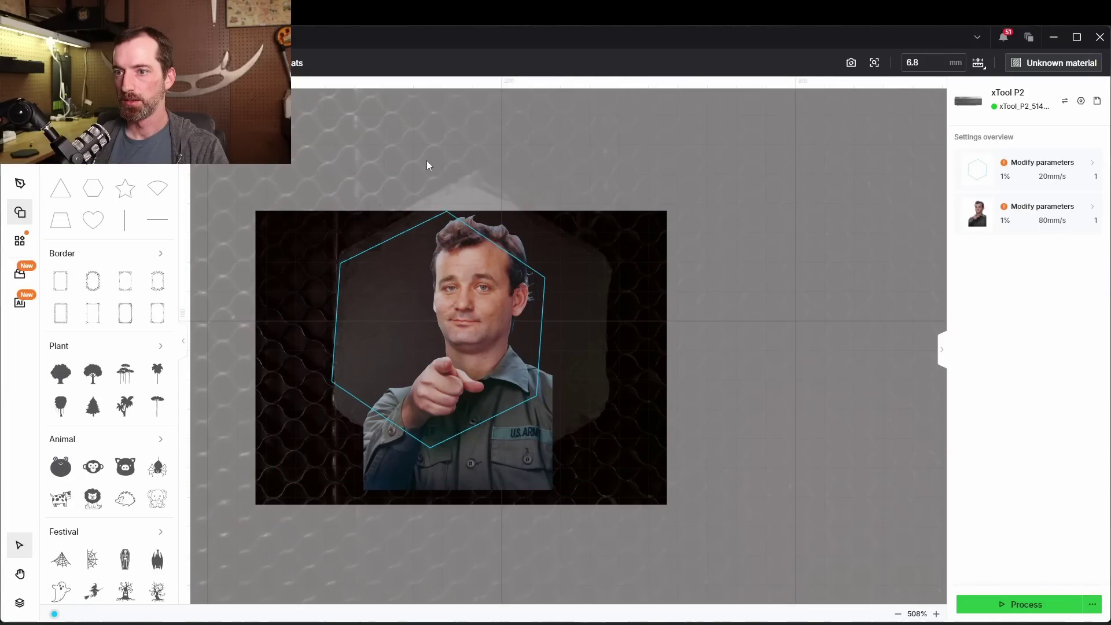
click(418, 239)
drag(439, 162, 431, 164)
drag(599, 335, 640, 330)
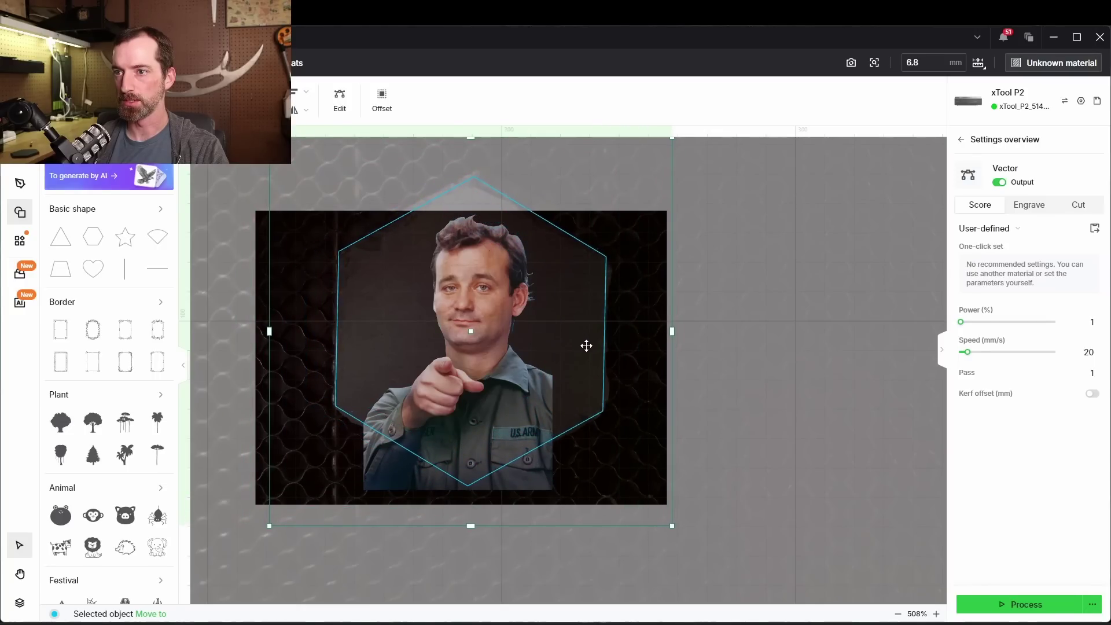
drag(671, 331, 678, 331)
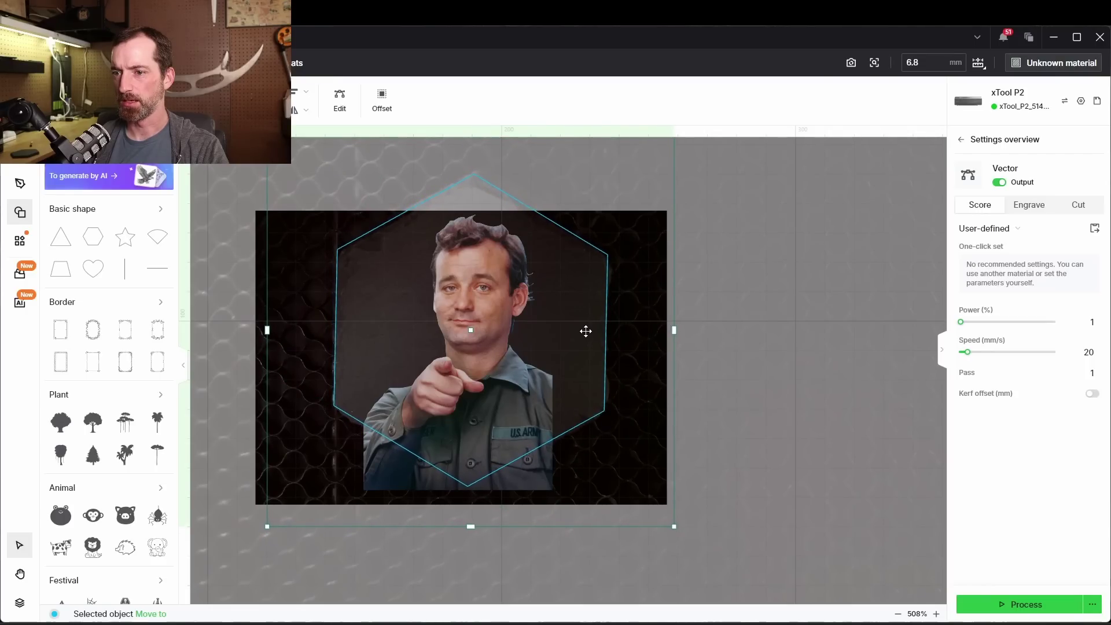
Centre the portrait horizontally within the hexagon and nudge it with the arrow keys
shift+click(427, 393)
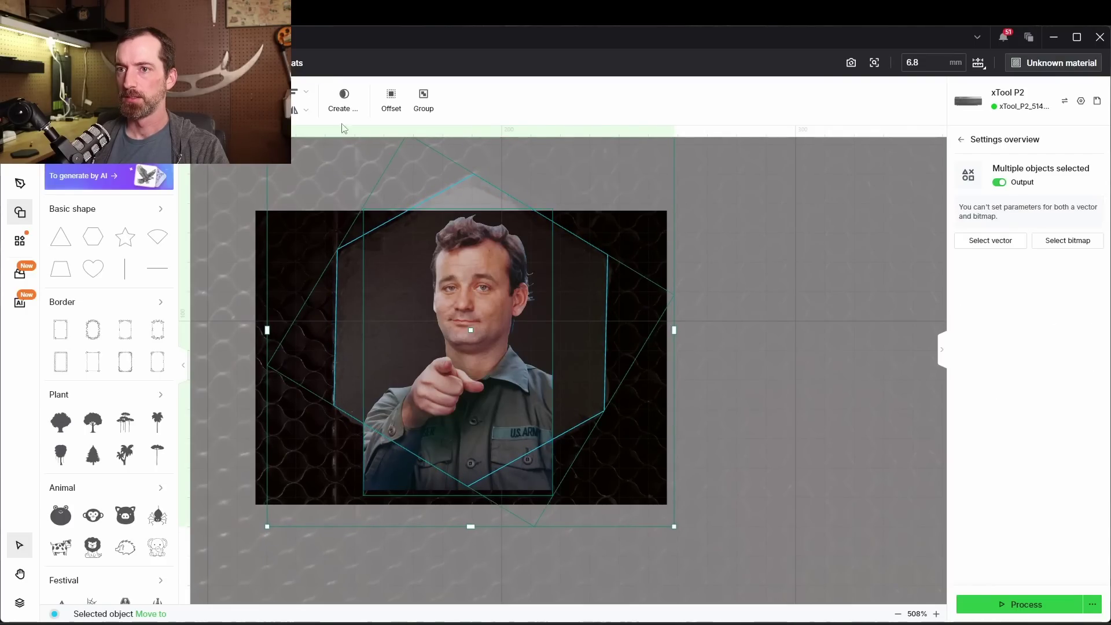
click(302, 91)
click(294, 136)
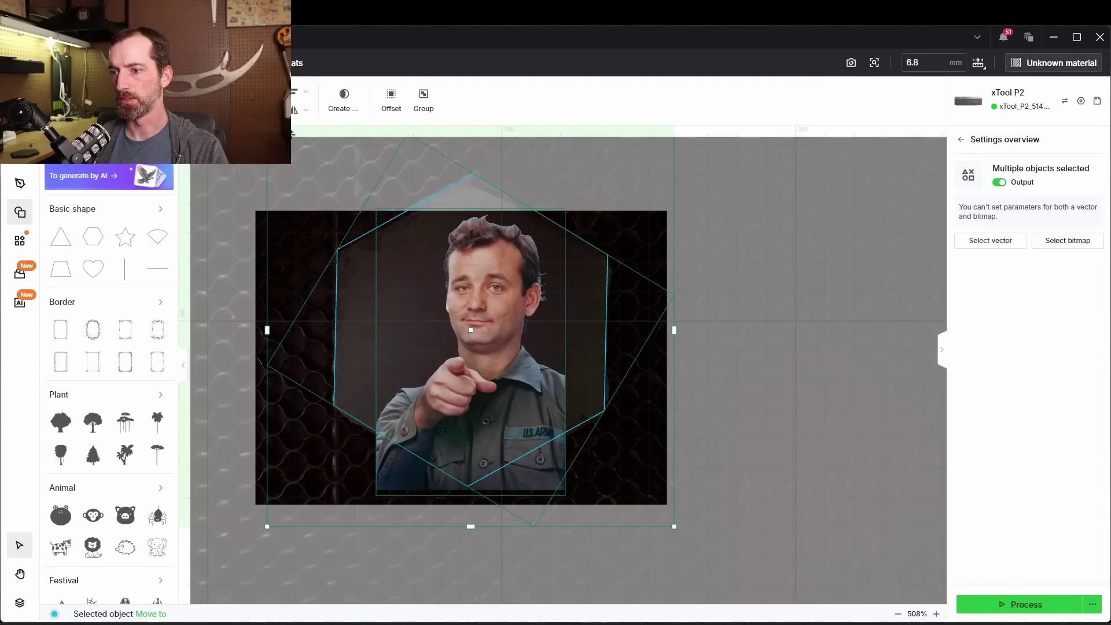
click(792, 250)
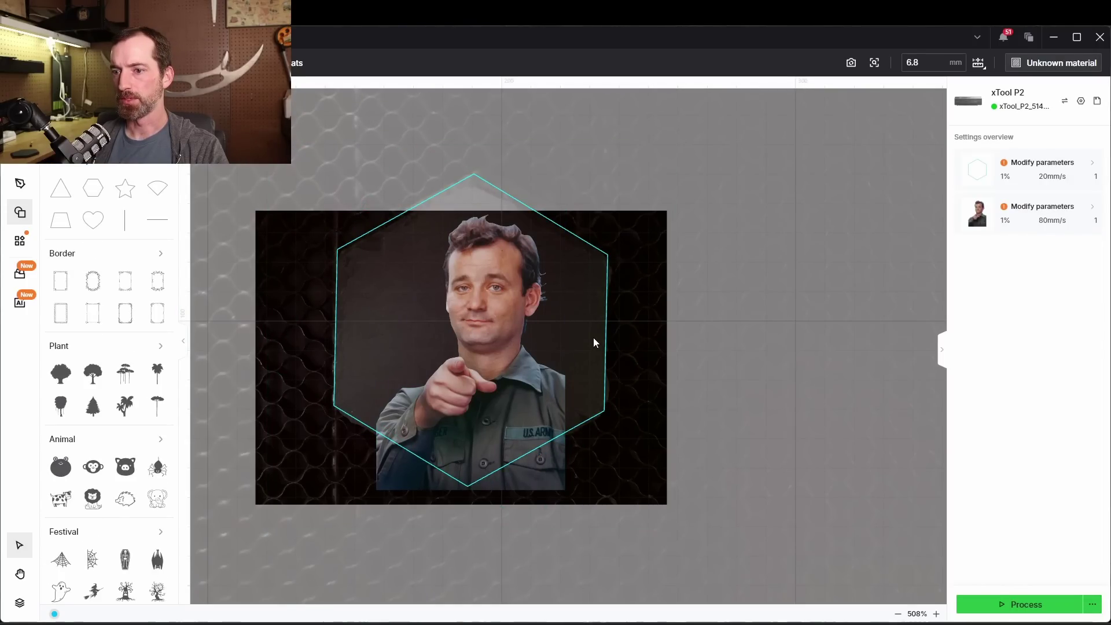
click(508, 396)
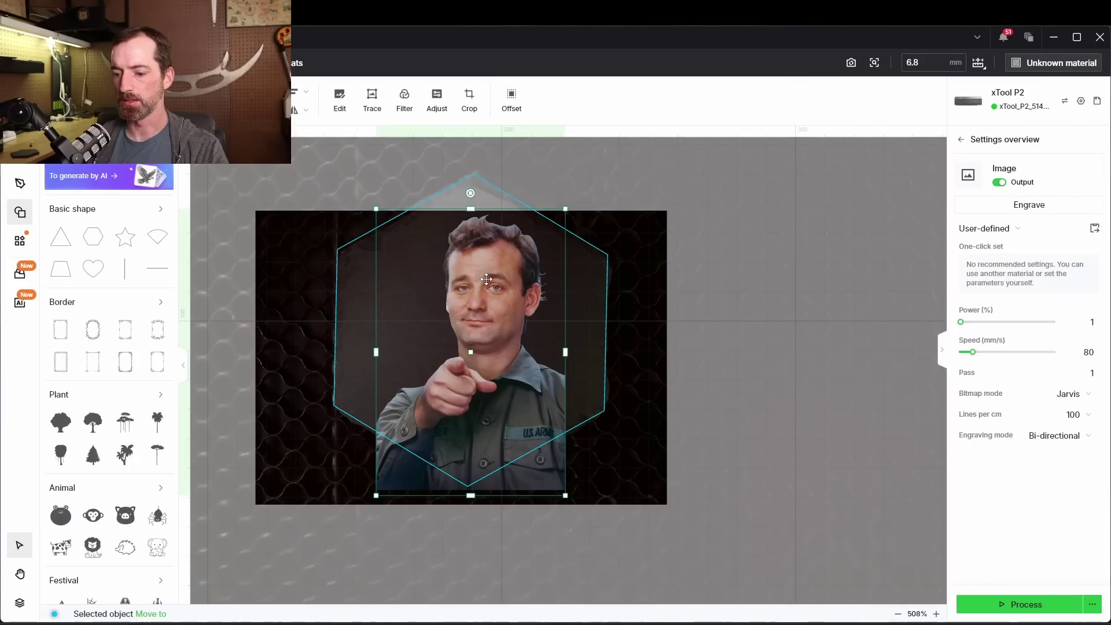
key(Left)
key(Left)
key(Left)
key(Left)
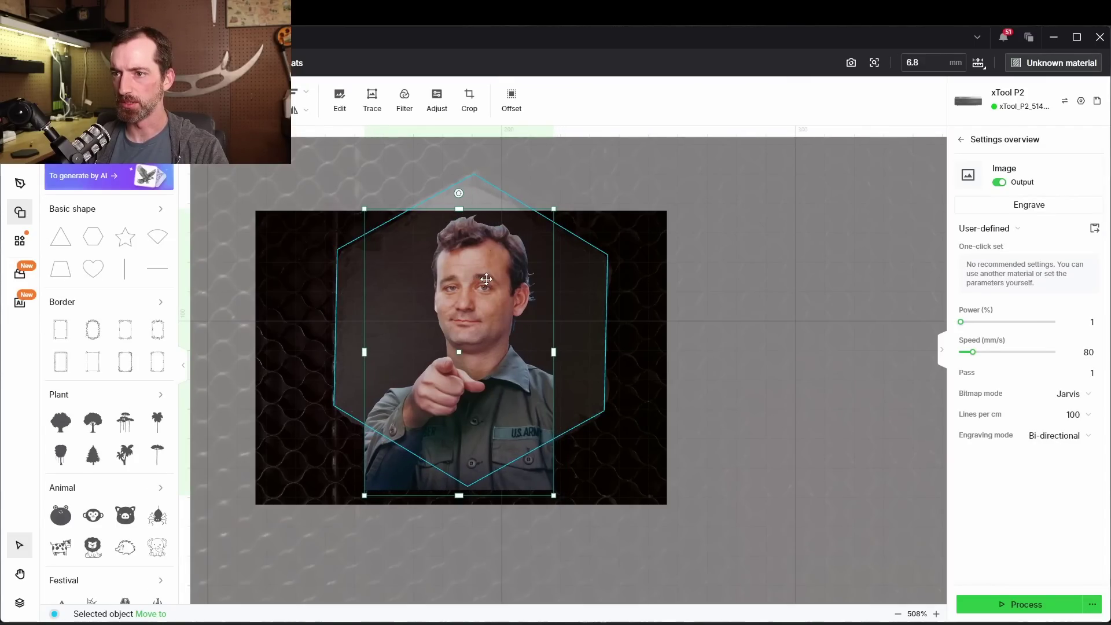
key(Left)
key(Left)
key(Right)
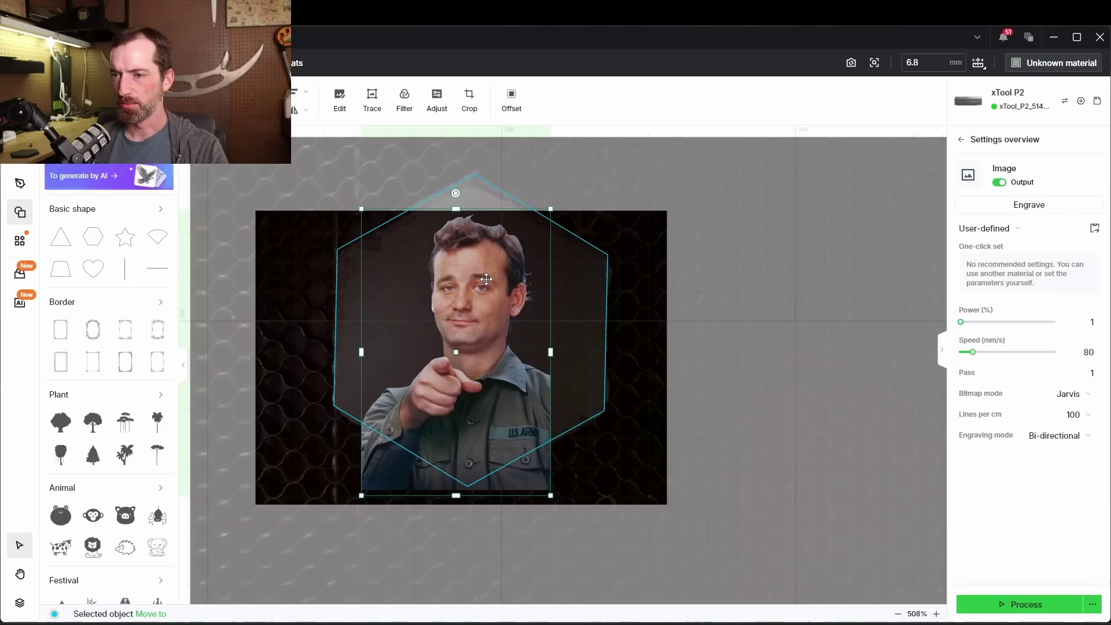
Remove the hexagon guide and select the portrait image
click(685, 287)
click(598, 295)
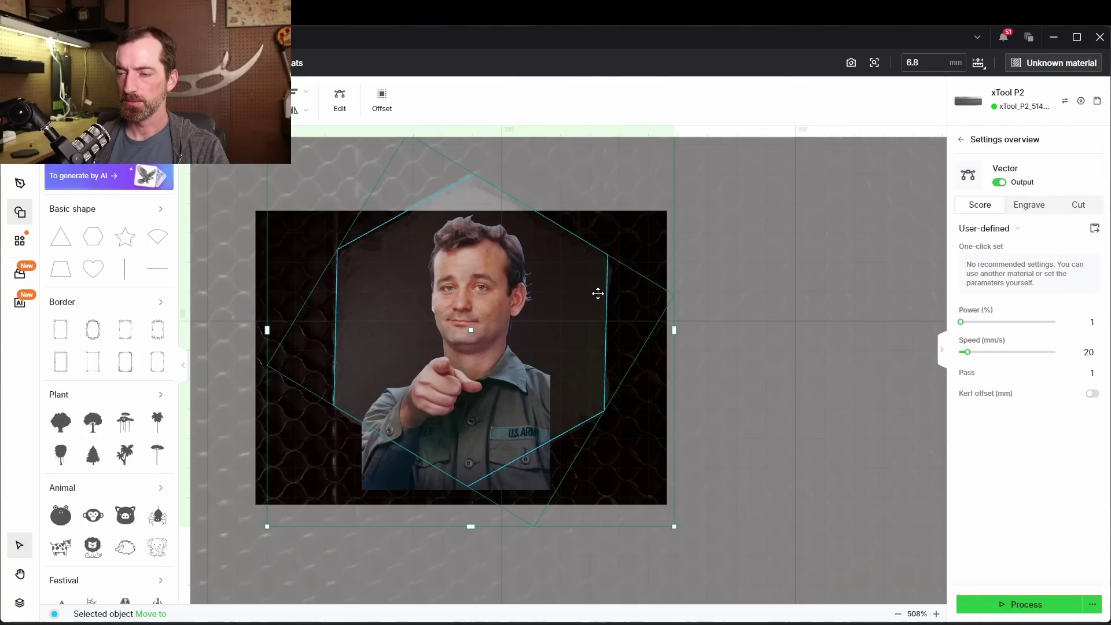
key(Escape)
click(476, 335)
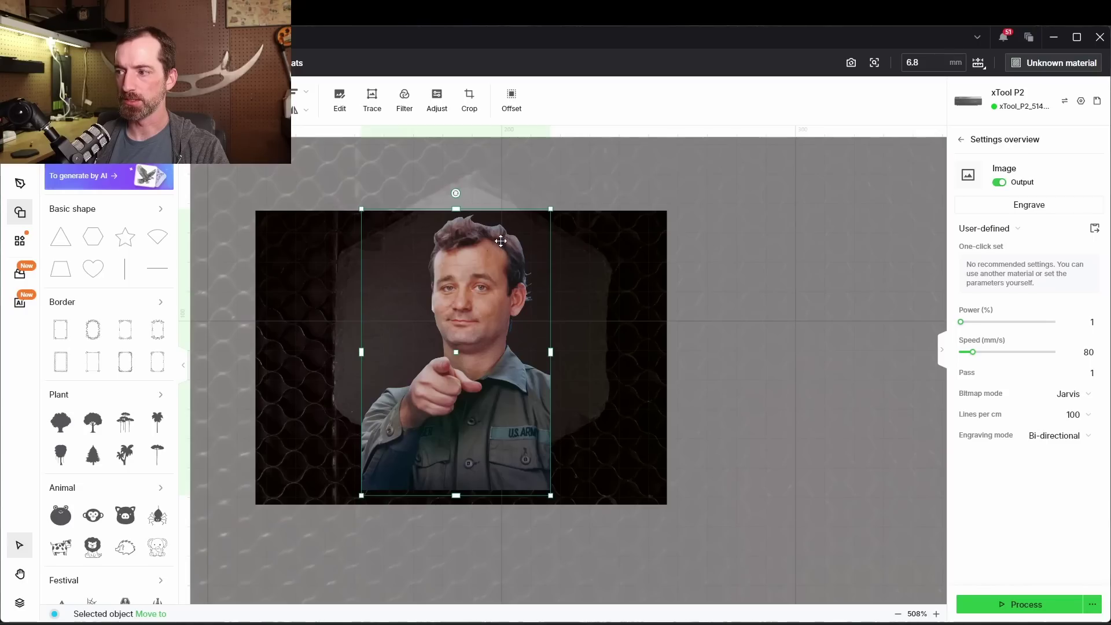
Preview the halftone, line sketch, colour halftone, black-and-white, Embossment and comic filters on the portrait
click(403, 99)
click(386, 181)
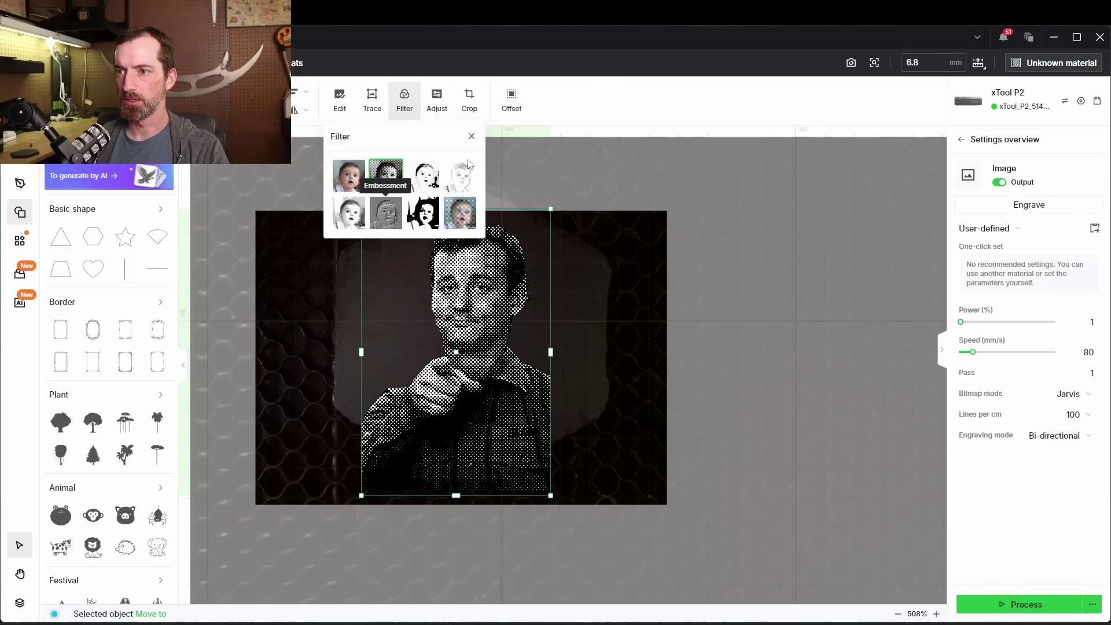
click(461, 179)
click(467, 227)
click(422, 185)
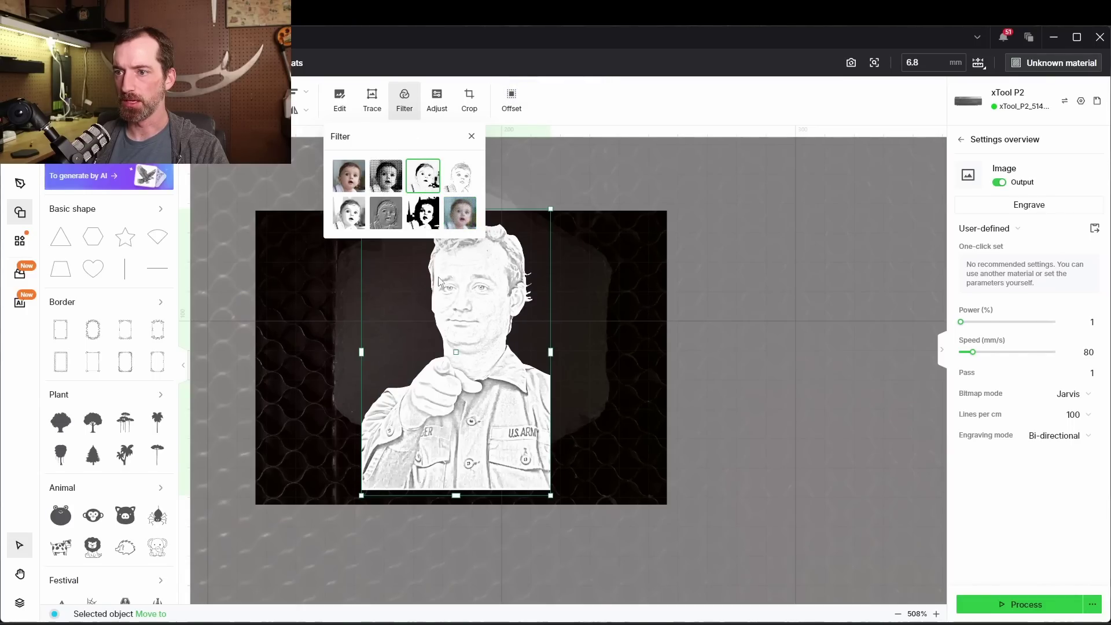
click(384, 222)
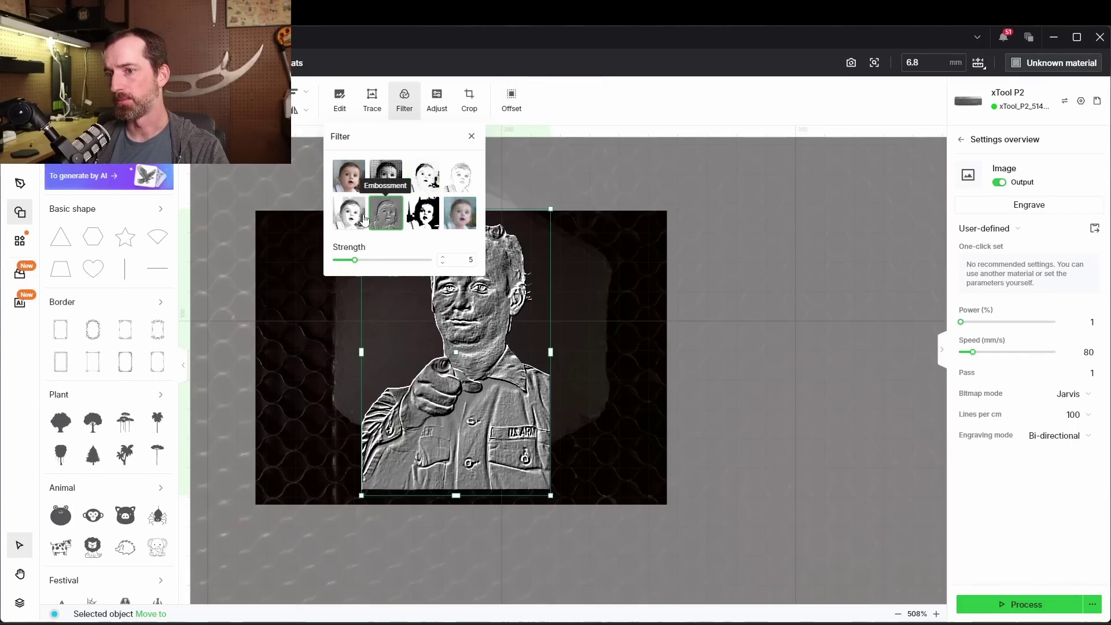
click(352, 217)
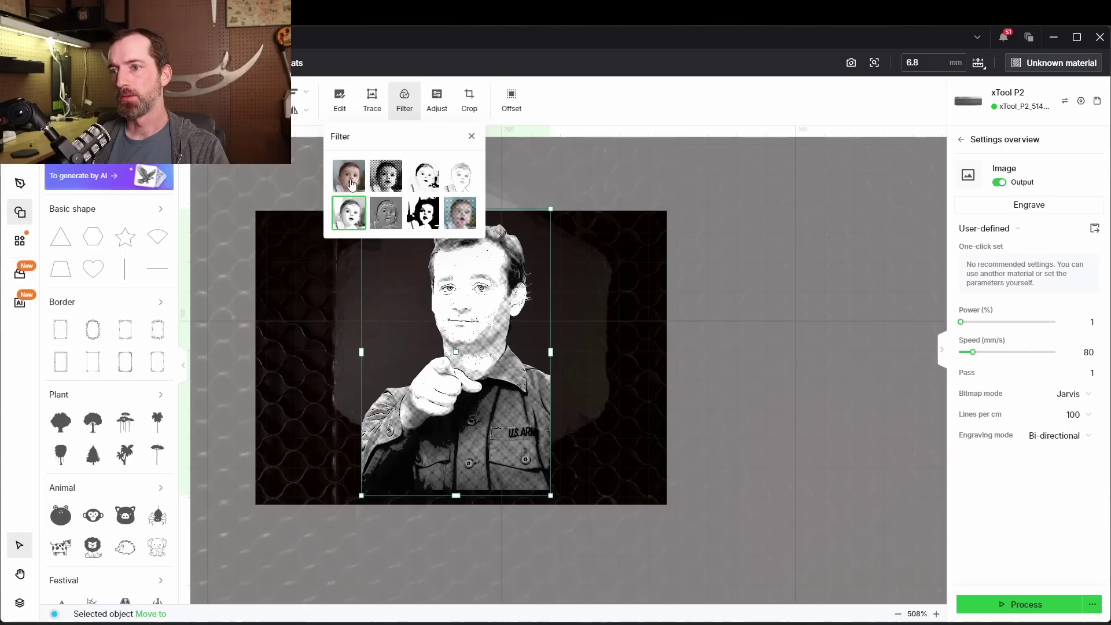
Compare the pencil-sketch and Sketch filters, then restore the Original photo and close the Filter panel
click(349, 179)
click(430, 183)
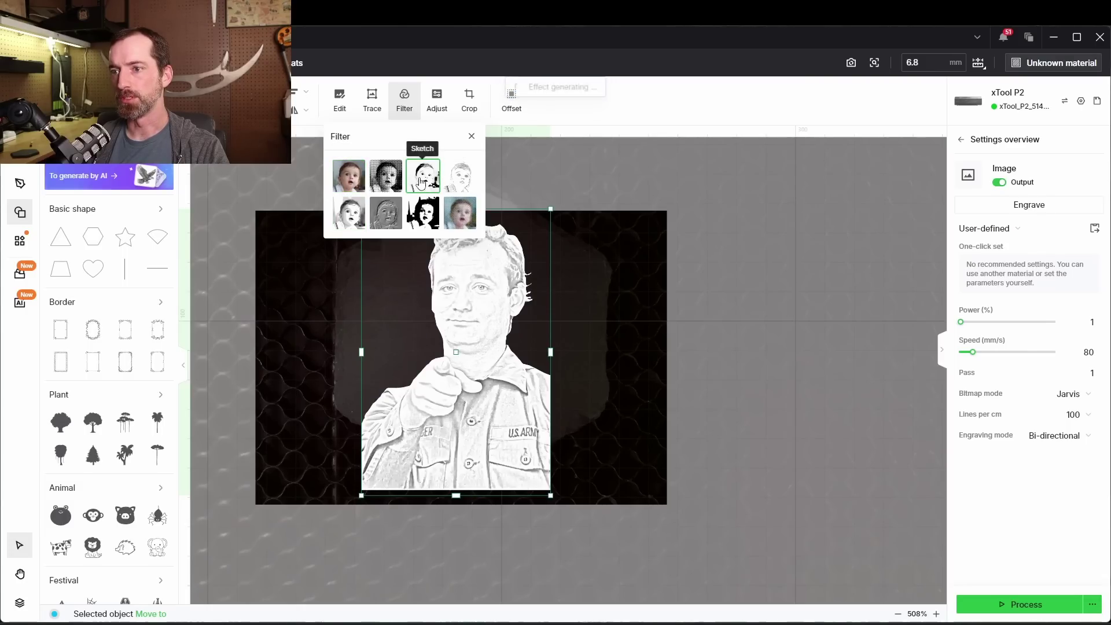
click(353, 181)
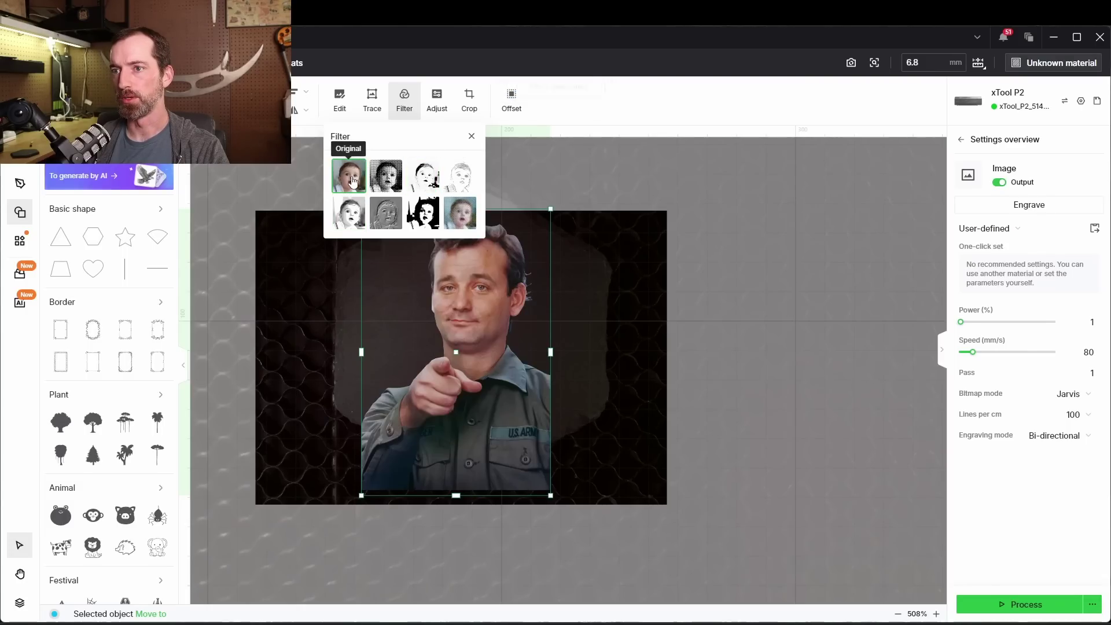
click(424, 176)
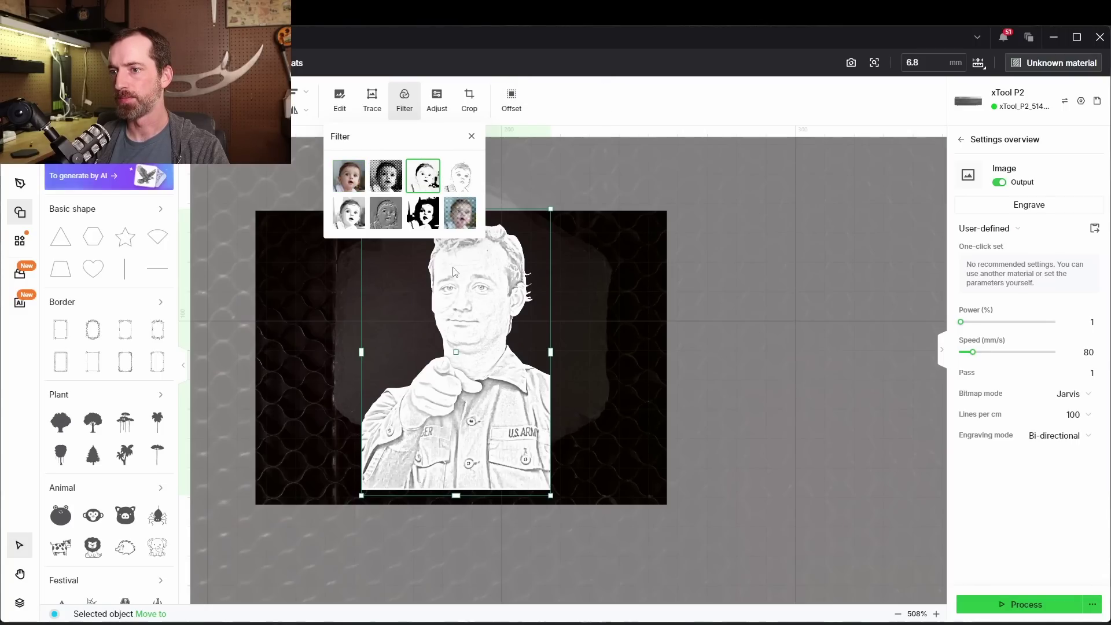
click(353, 182)
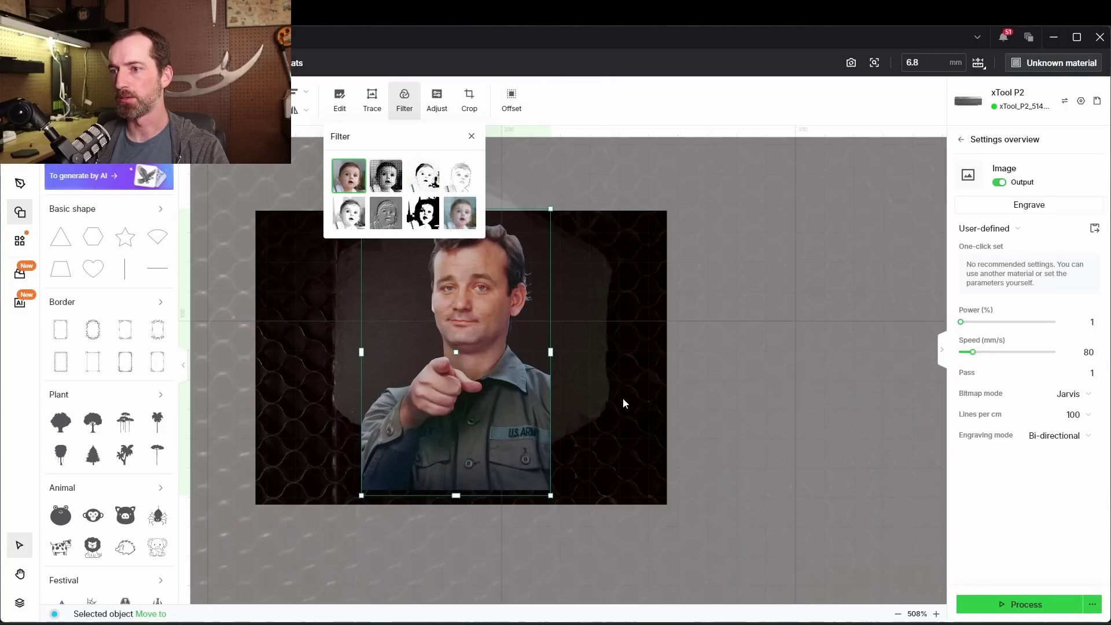
click(472, 136)
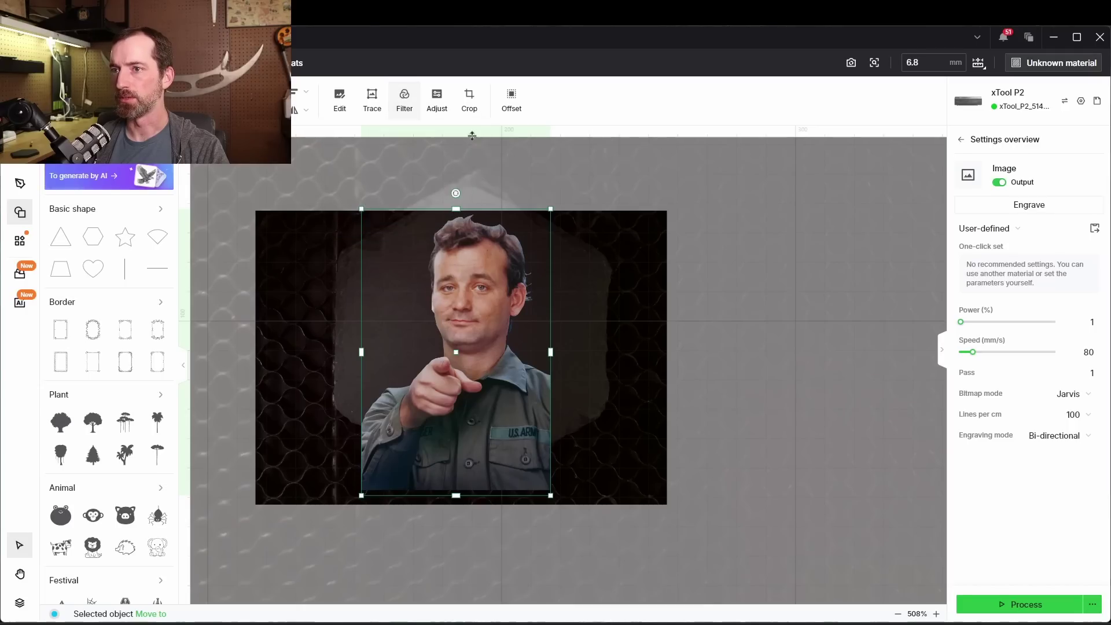
Set the portrait's grayscale range to 25–179 in the Adjust panel
click(437, 102)
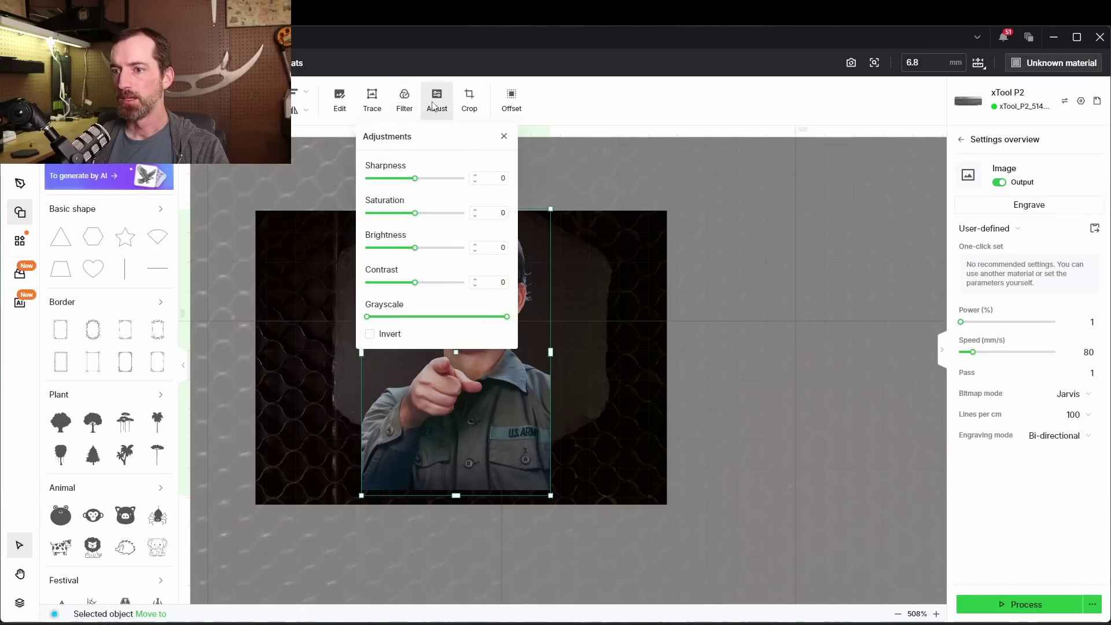
drag(462, 135, 746, 160)
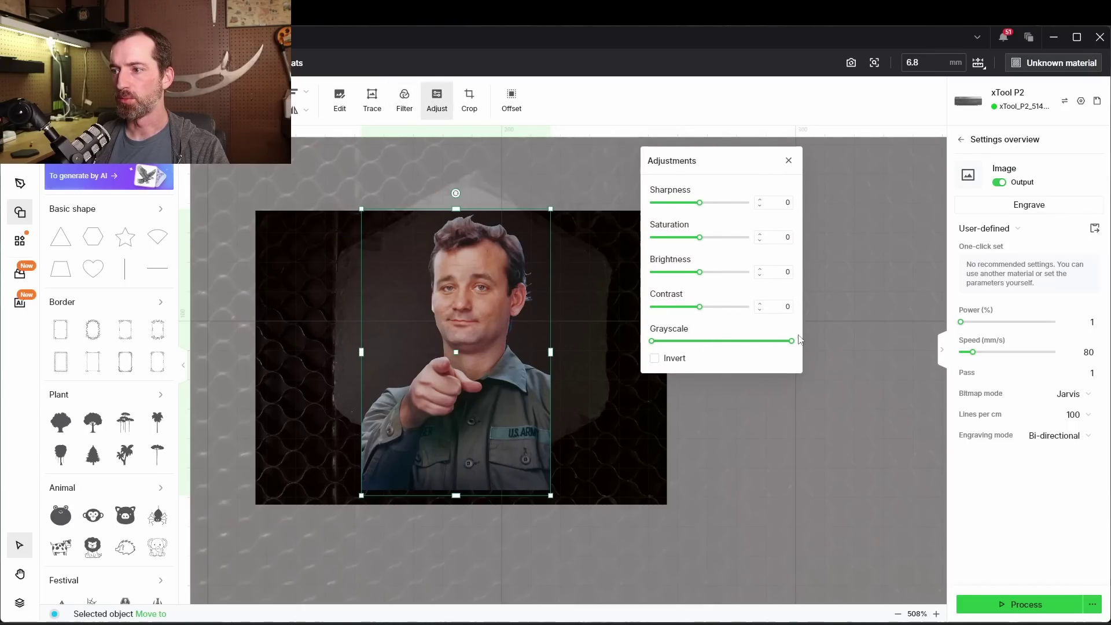
drag(794, 344, 757, 346)
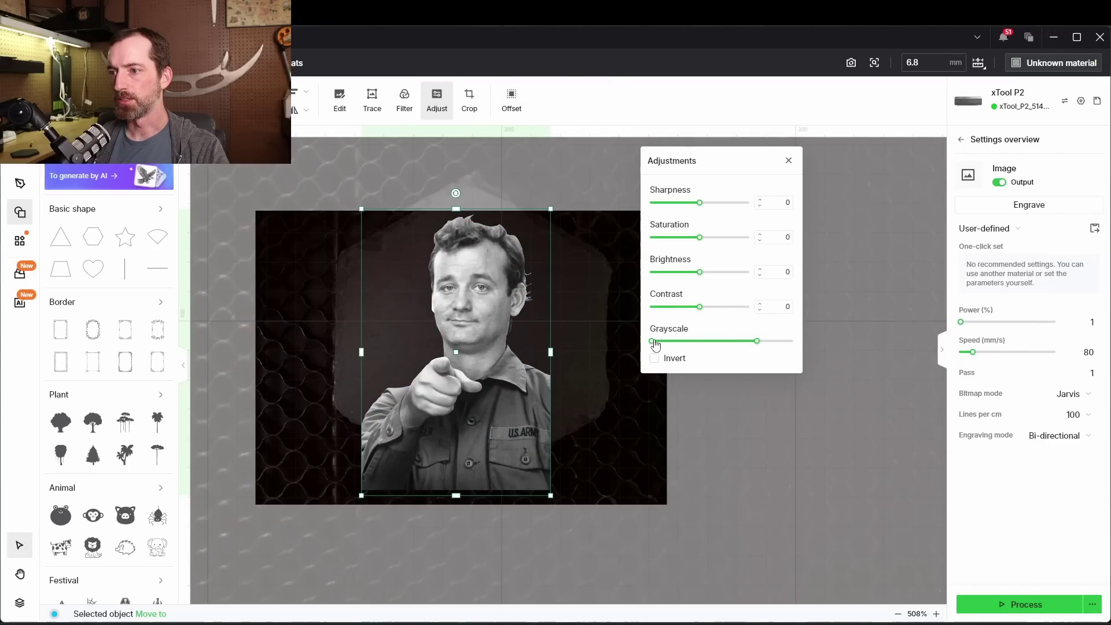
drag(652, 341, 670, 344)
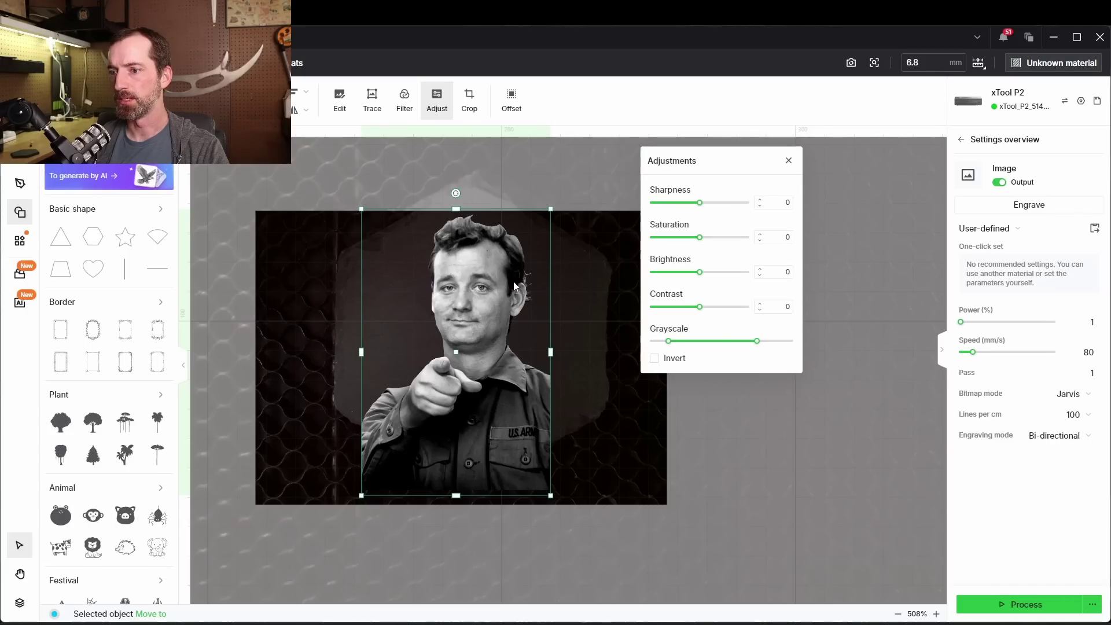
drag(669, 342, 670, 343)
Raise brightness to 3 and contrast to 8, then invert the portrait's tones
drag(700, 272, 703, 275)
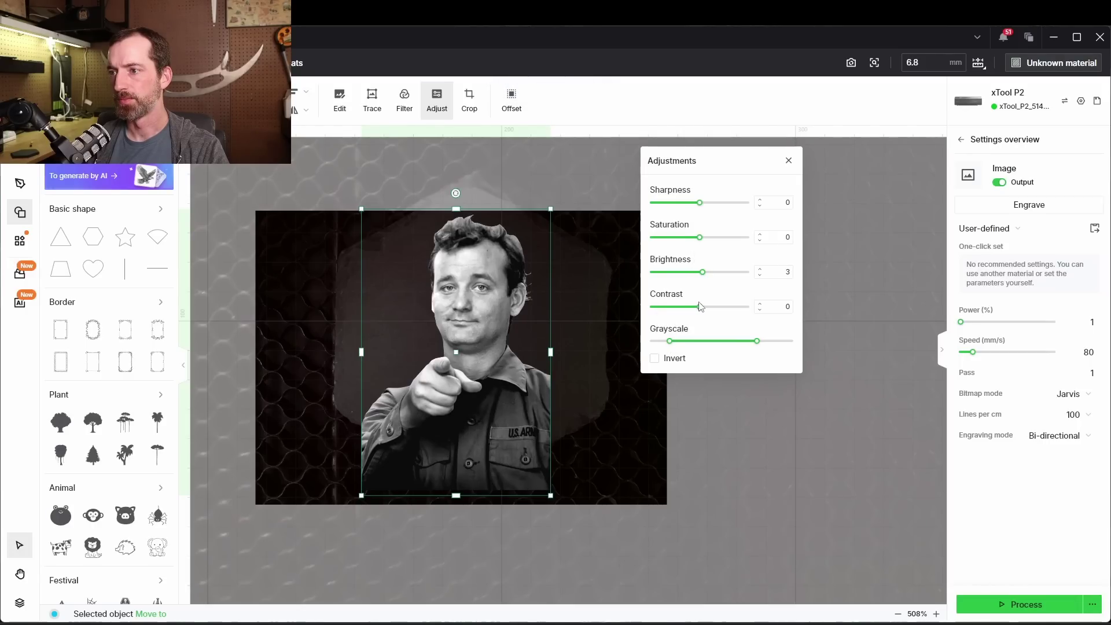
drag(699, 307, 704, 311)
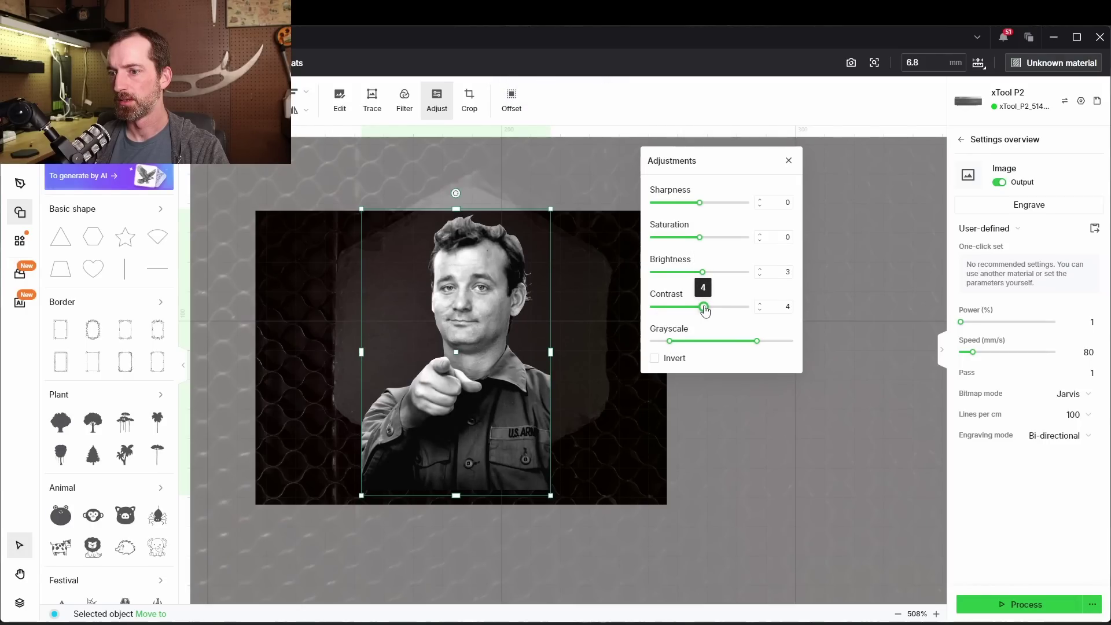
drag(706, 310, 710, 310)
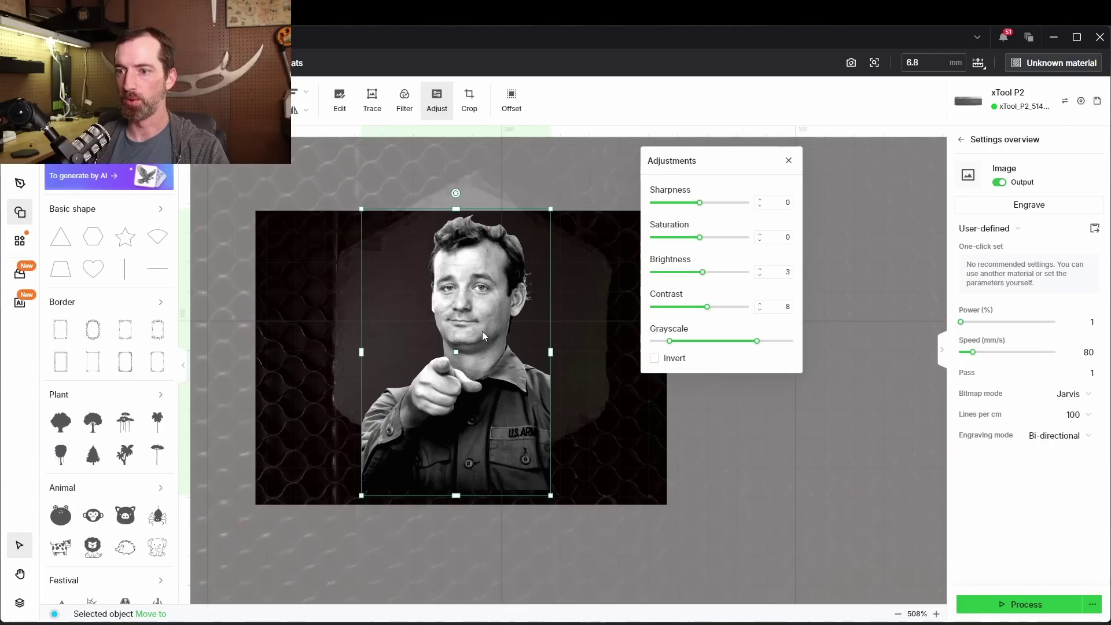
click(654, 359)
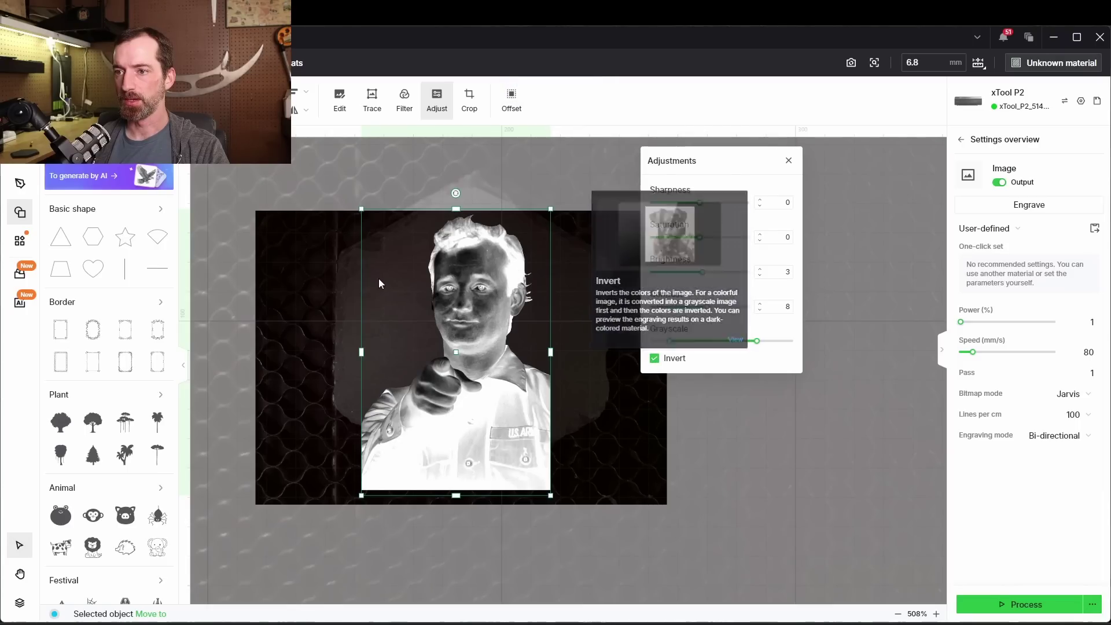
click(803, 416)
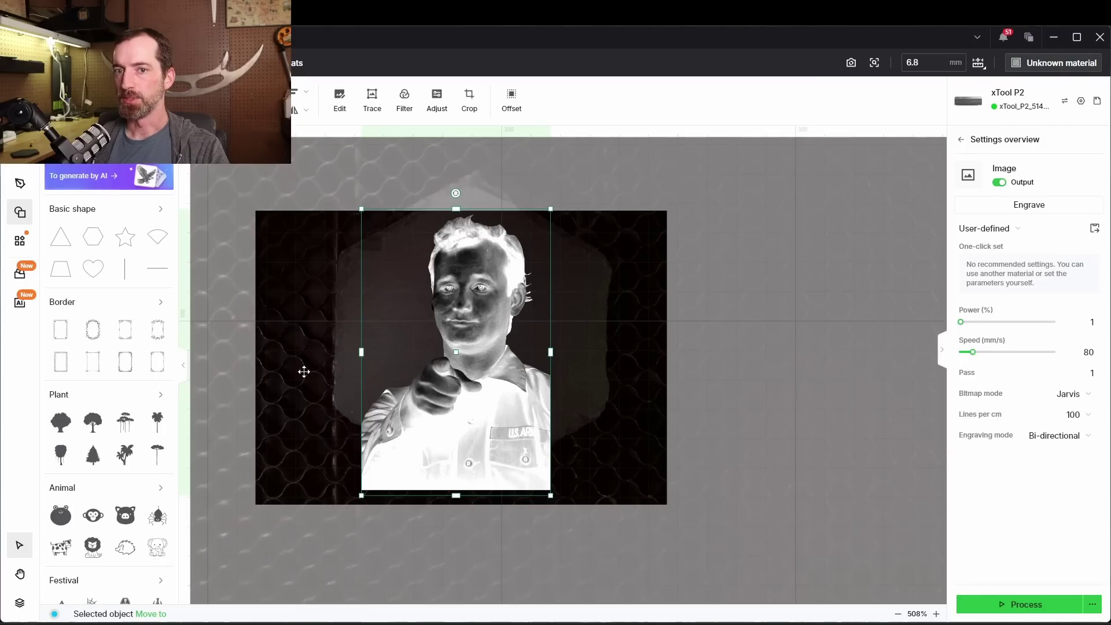
Set laser power to 25% and speed to 190 mm/s, keeping Jarvis dithering
mouse_move(106, 263)
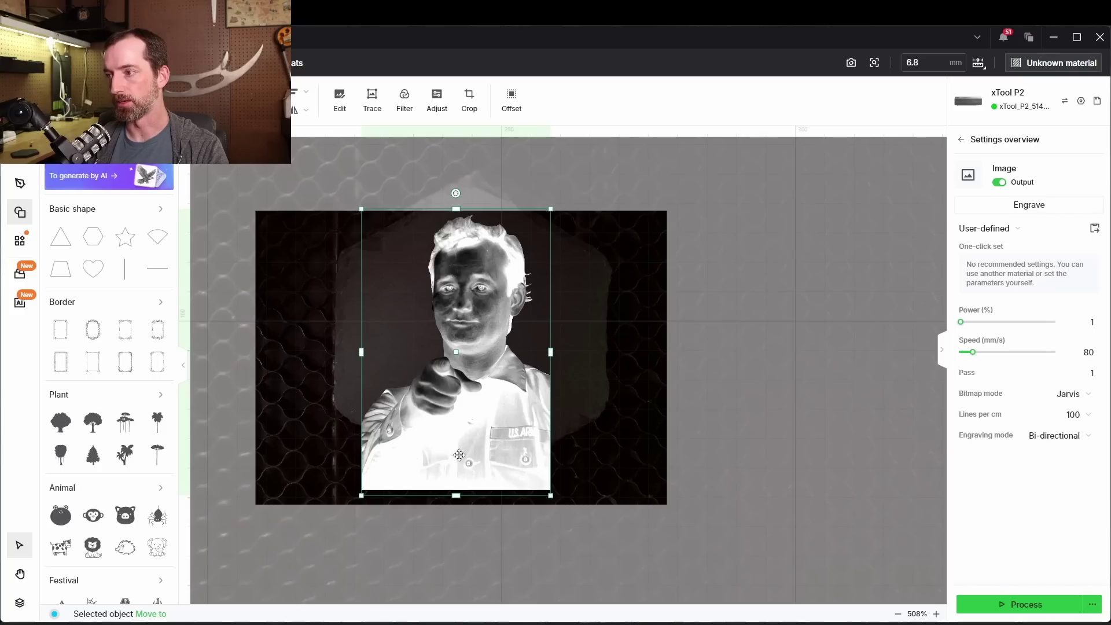
click(1090, 321)
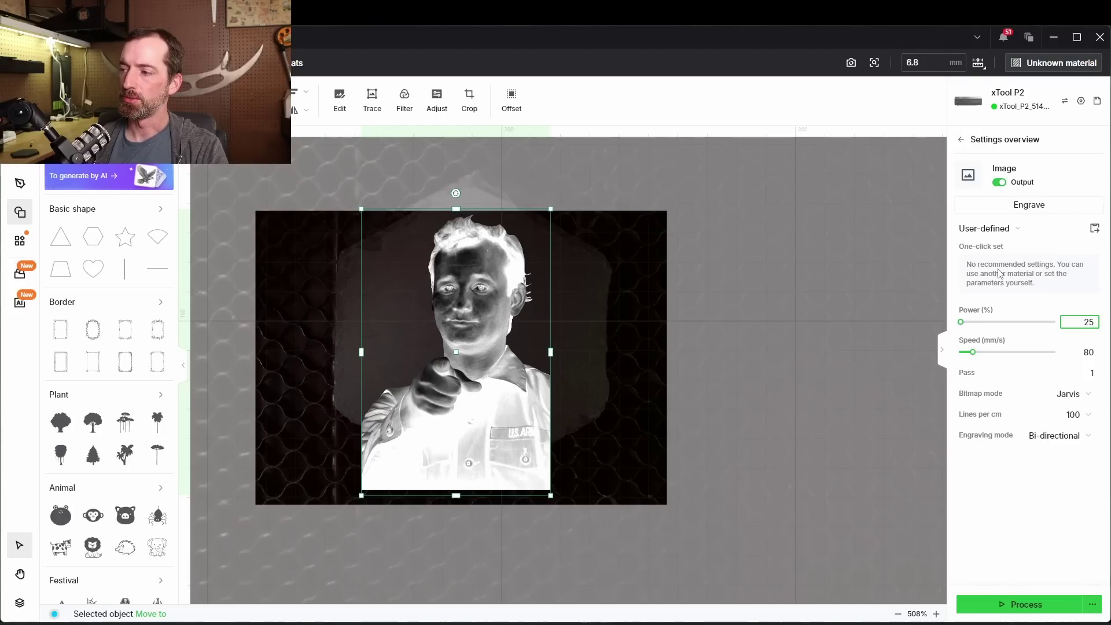
text(25)
key(Tab)
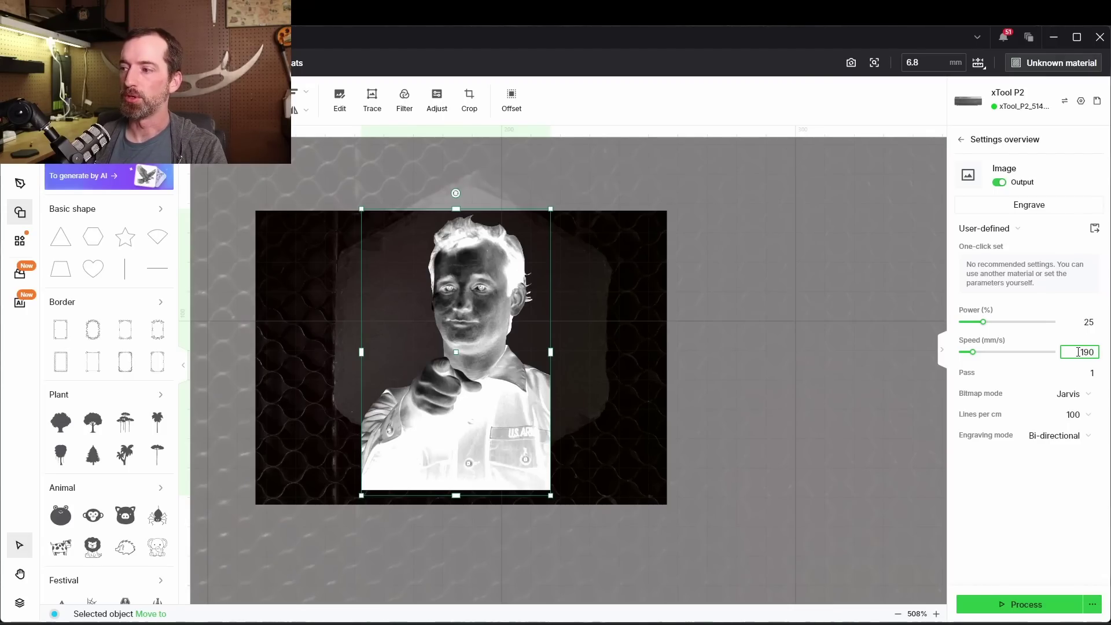
click(1074, 400)
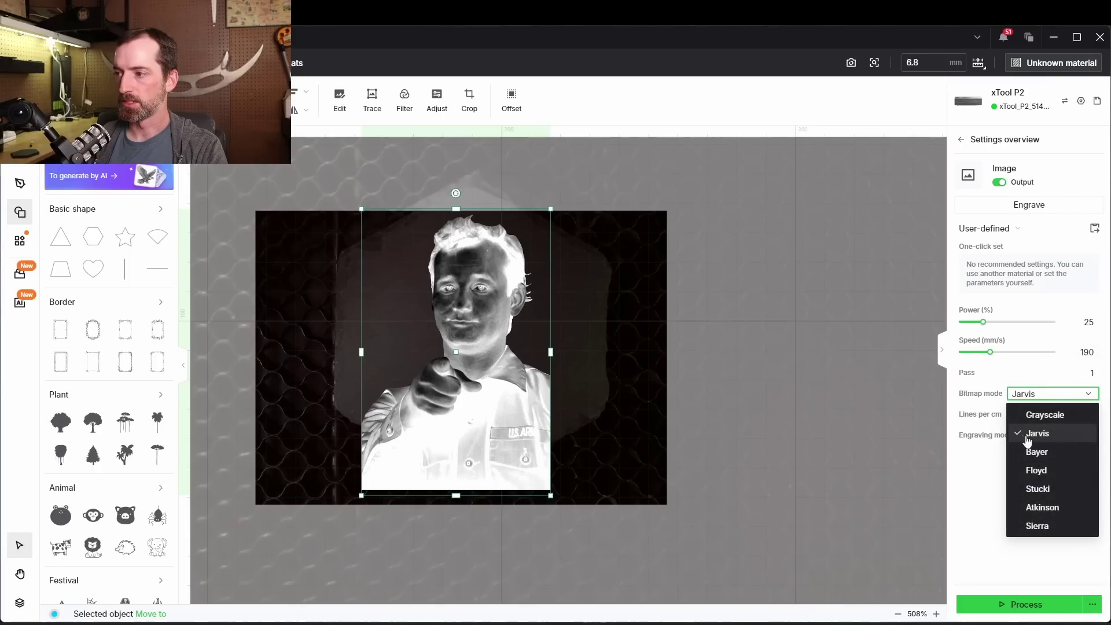
click(857, 416)
Set the portrait to 180 lines per cm and generate the engraving preview
click(425, 377)
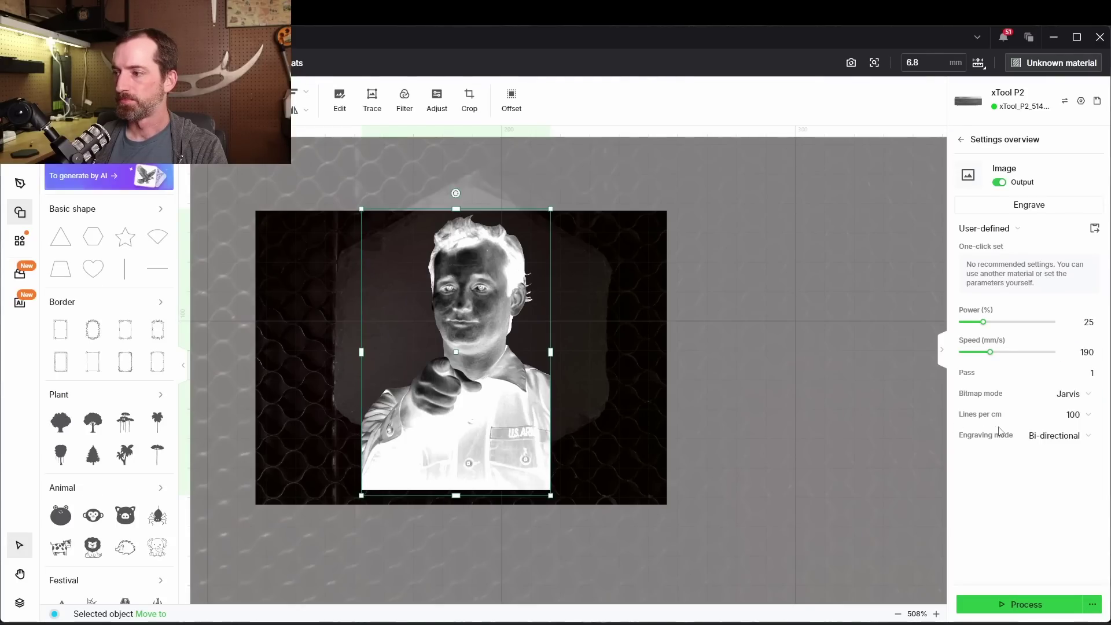
click(1078, 420)
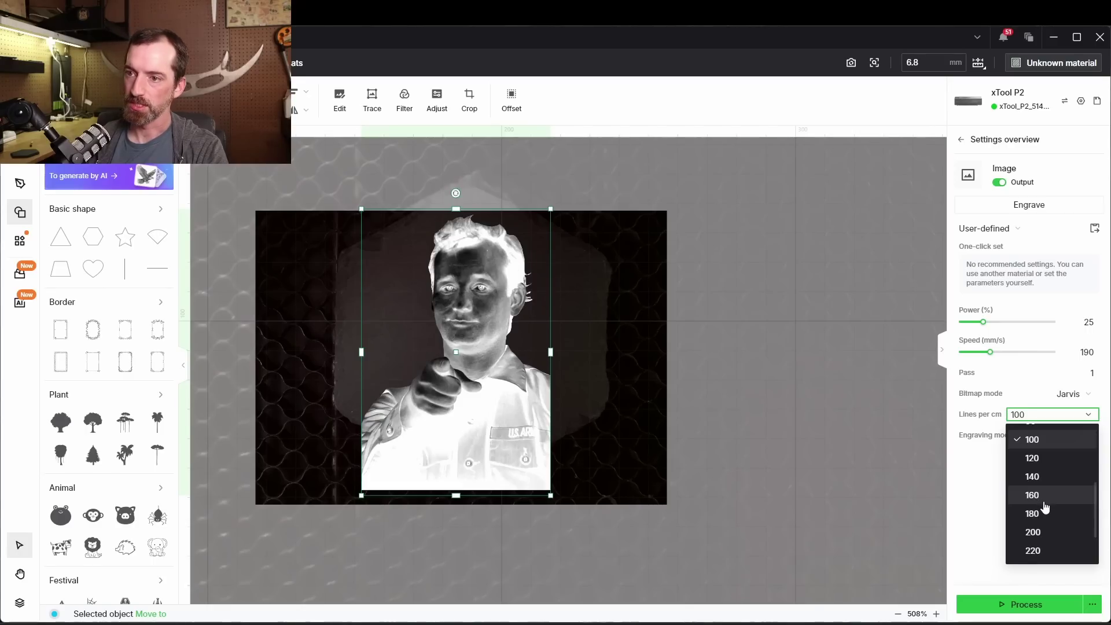
click(1045, 502)
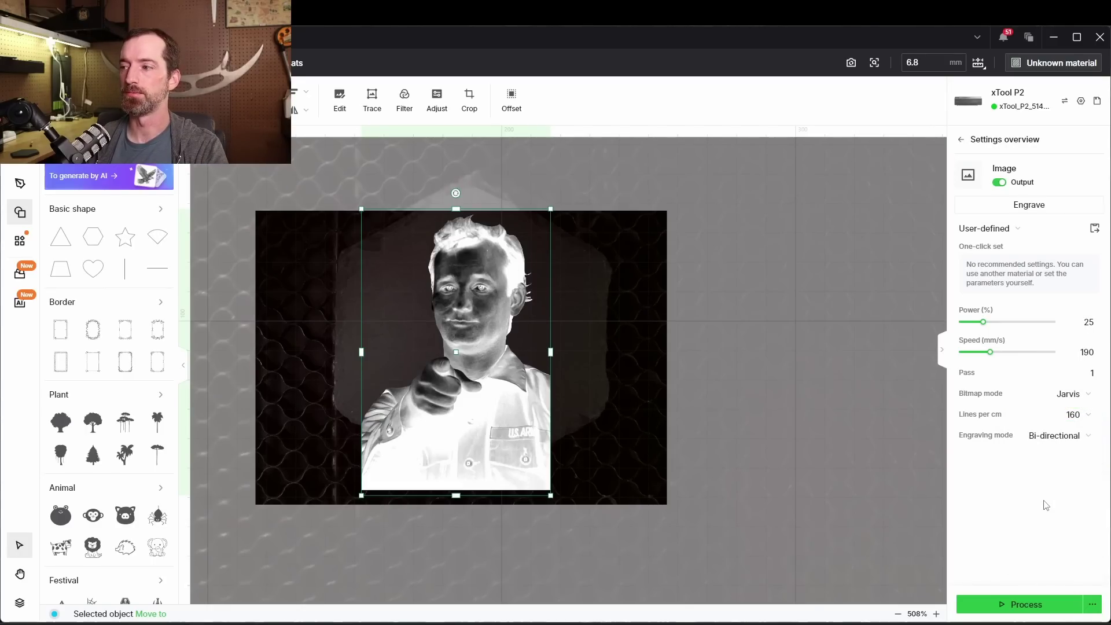
click(1073, 415)
click(1040, 514)
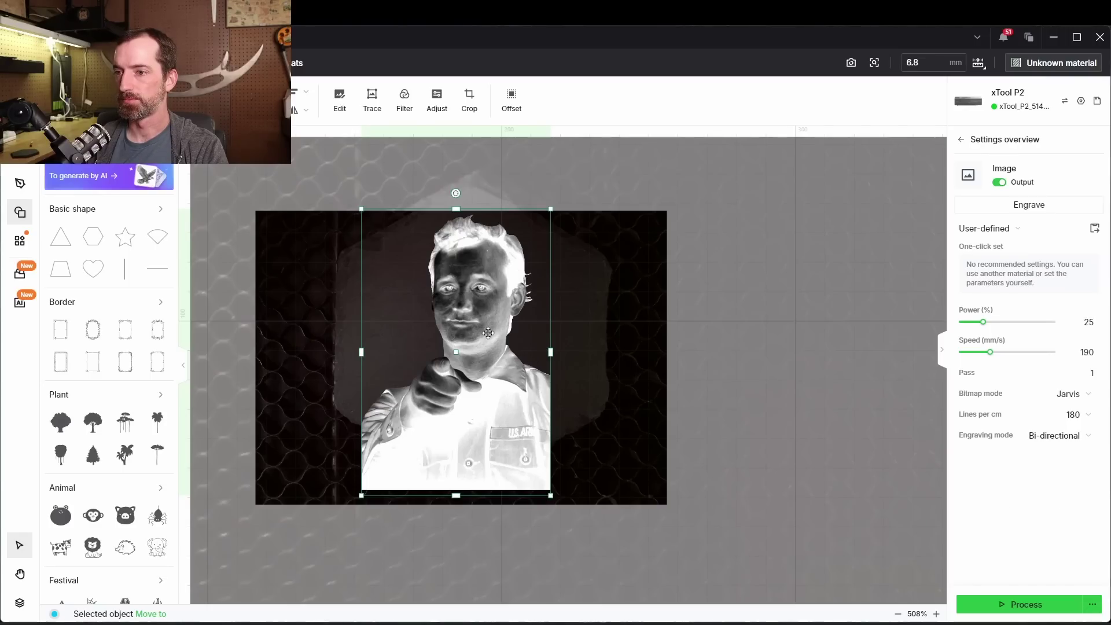
click(730, 447)
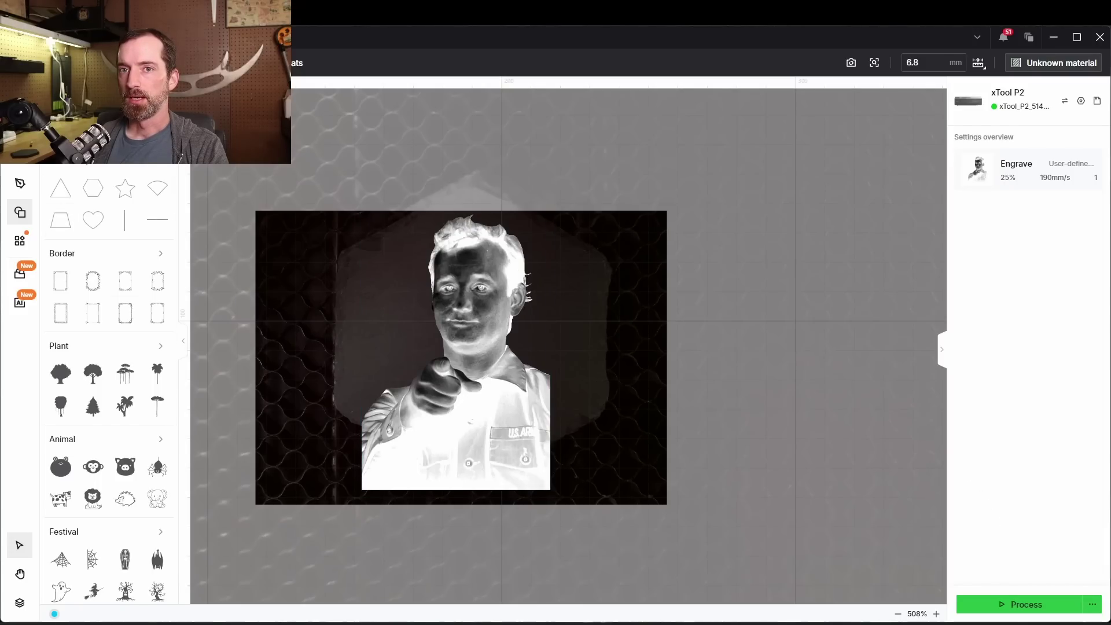
click(1002, 607)
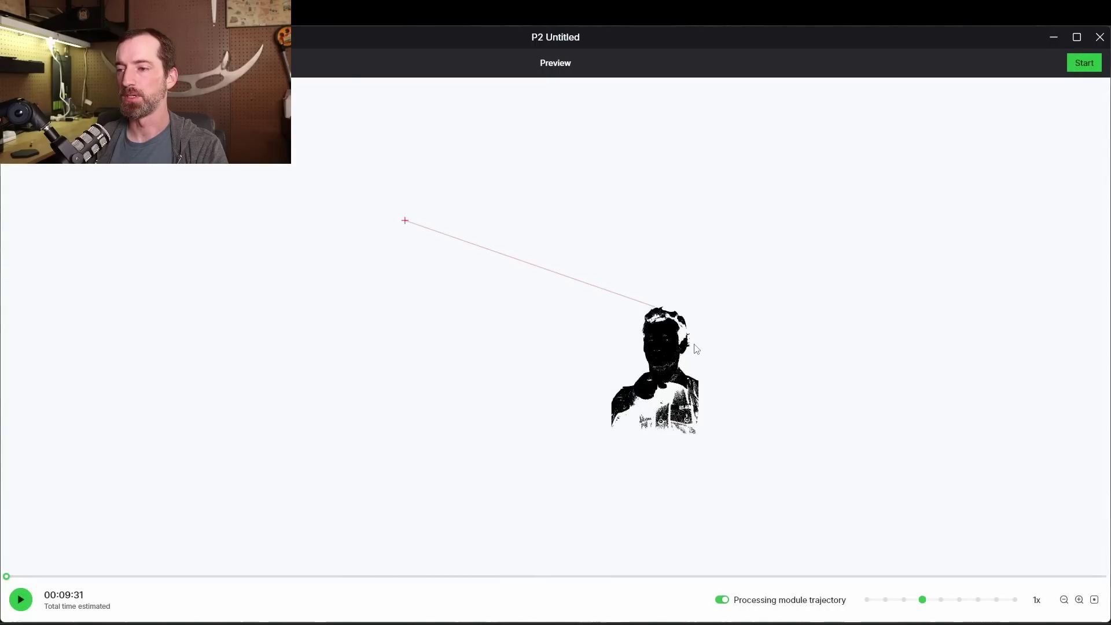
Zoom into the preview and pan over the forehead, eyes, nose and mouth to inspect the dithering
scroll(722, 353, up, 3)
drag(784, 390, 493, 338)
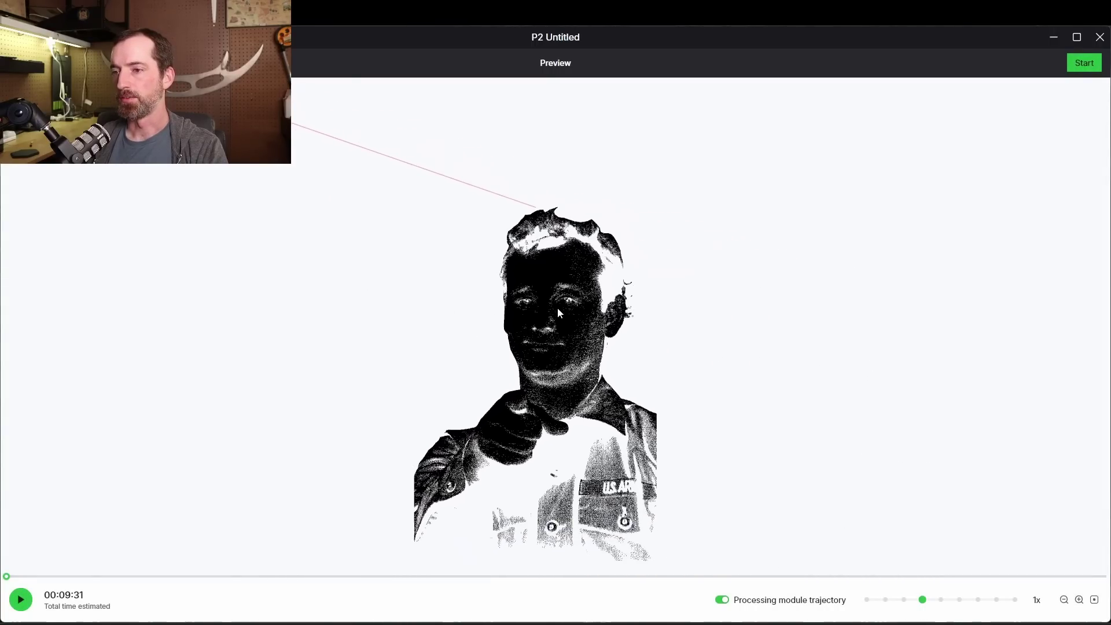
scroll(557, 309, up, 3)
scroll(558, 314, up, 2)
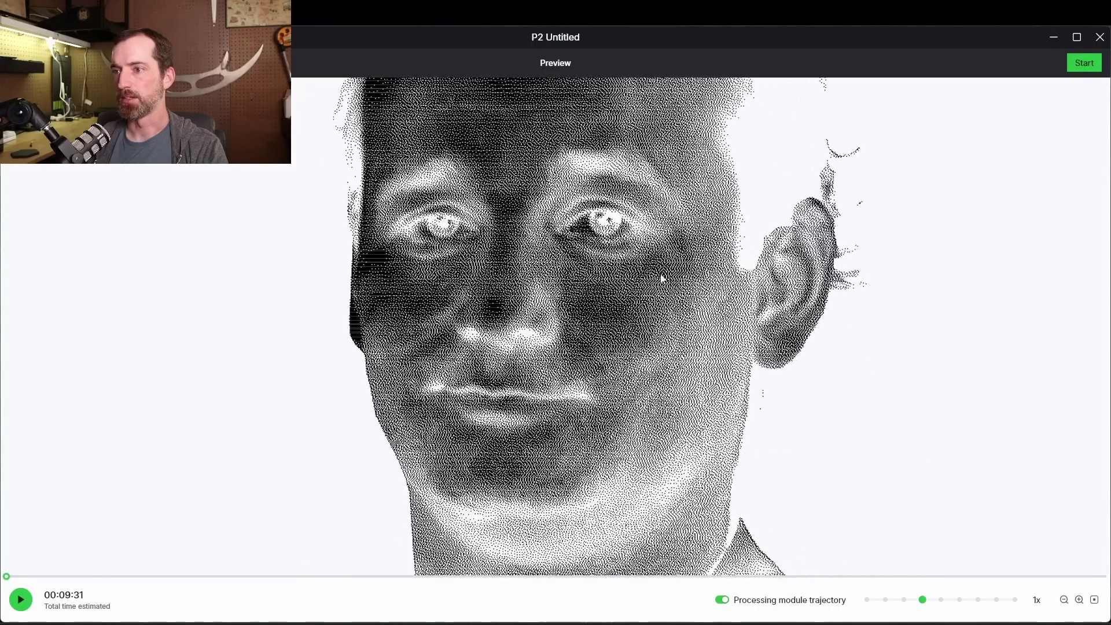
drag(662, 278, 620, 509)
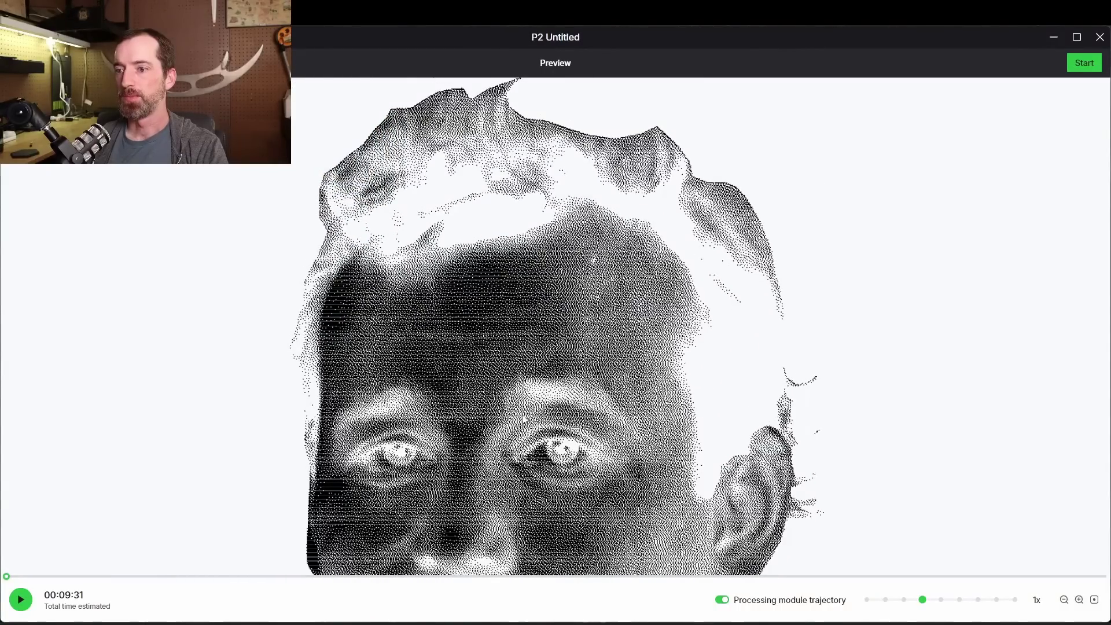
drag(461, 388, 427, 191)
drag(490, 309, 527, 253)
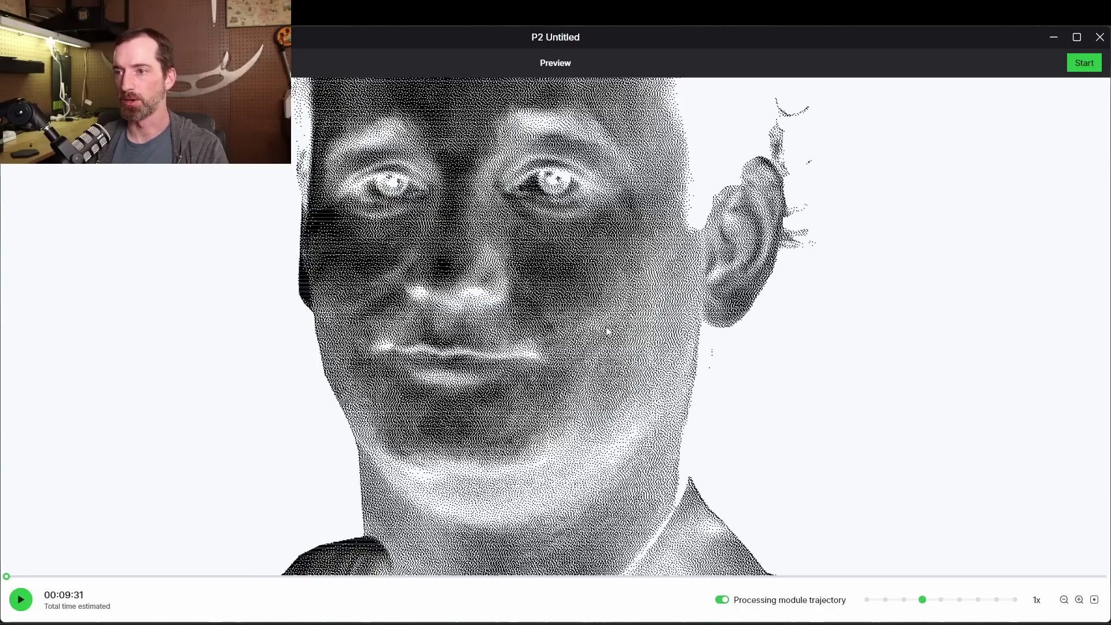
drag(440, 195, 438, 296)
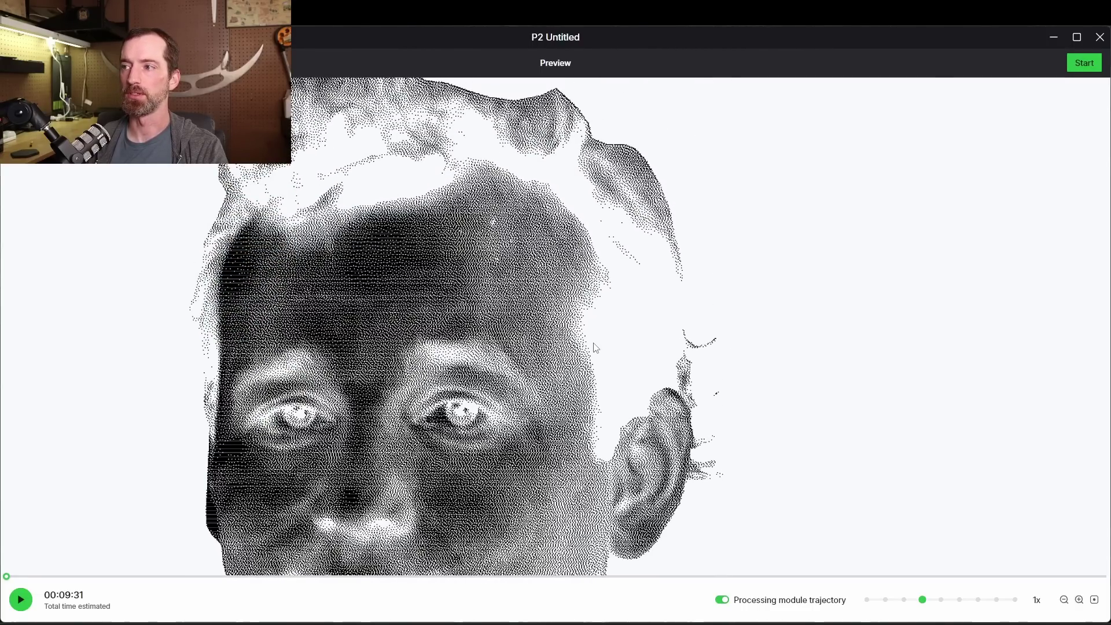
scroll(510, 311, down, 5)
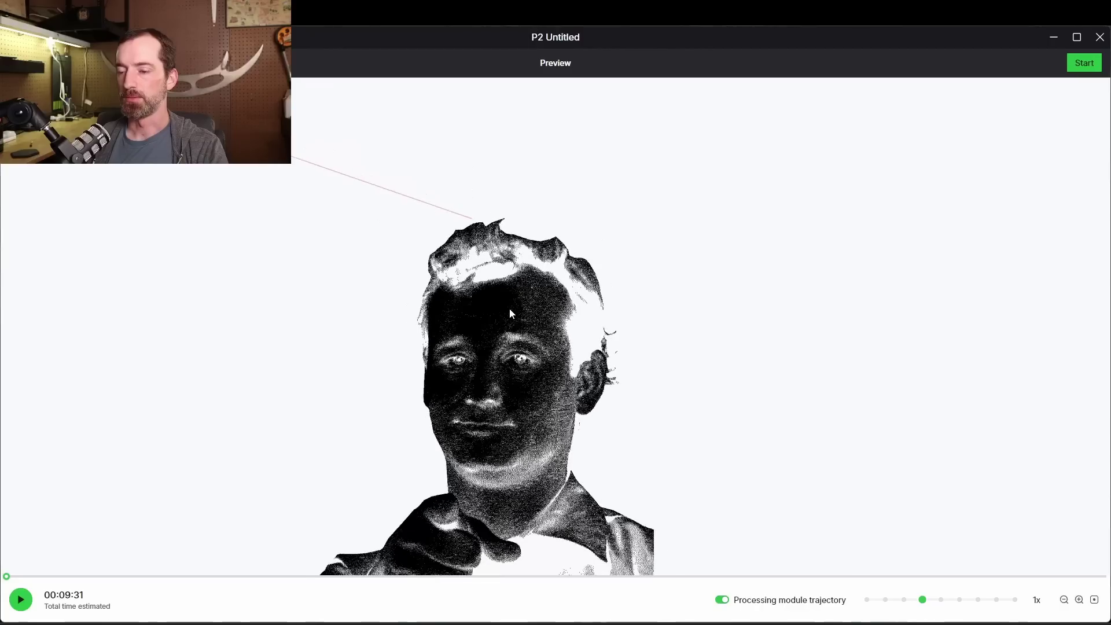
Send the engraving job from the Preview window to the xTool P2
click(1083, 65)
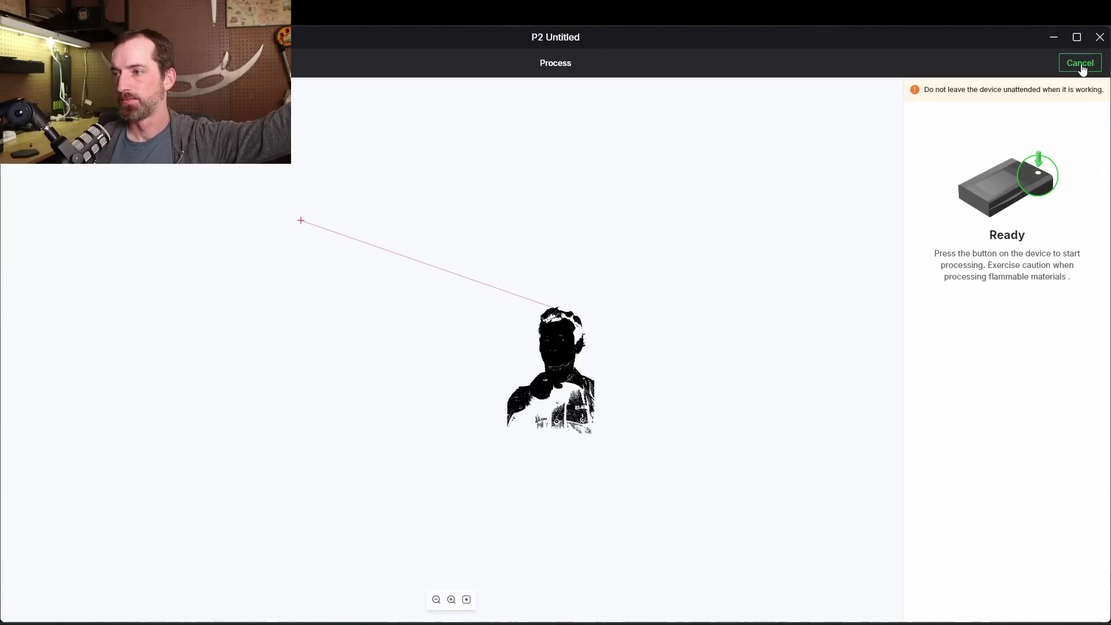